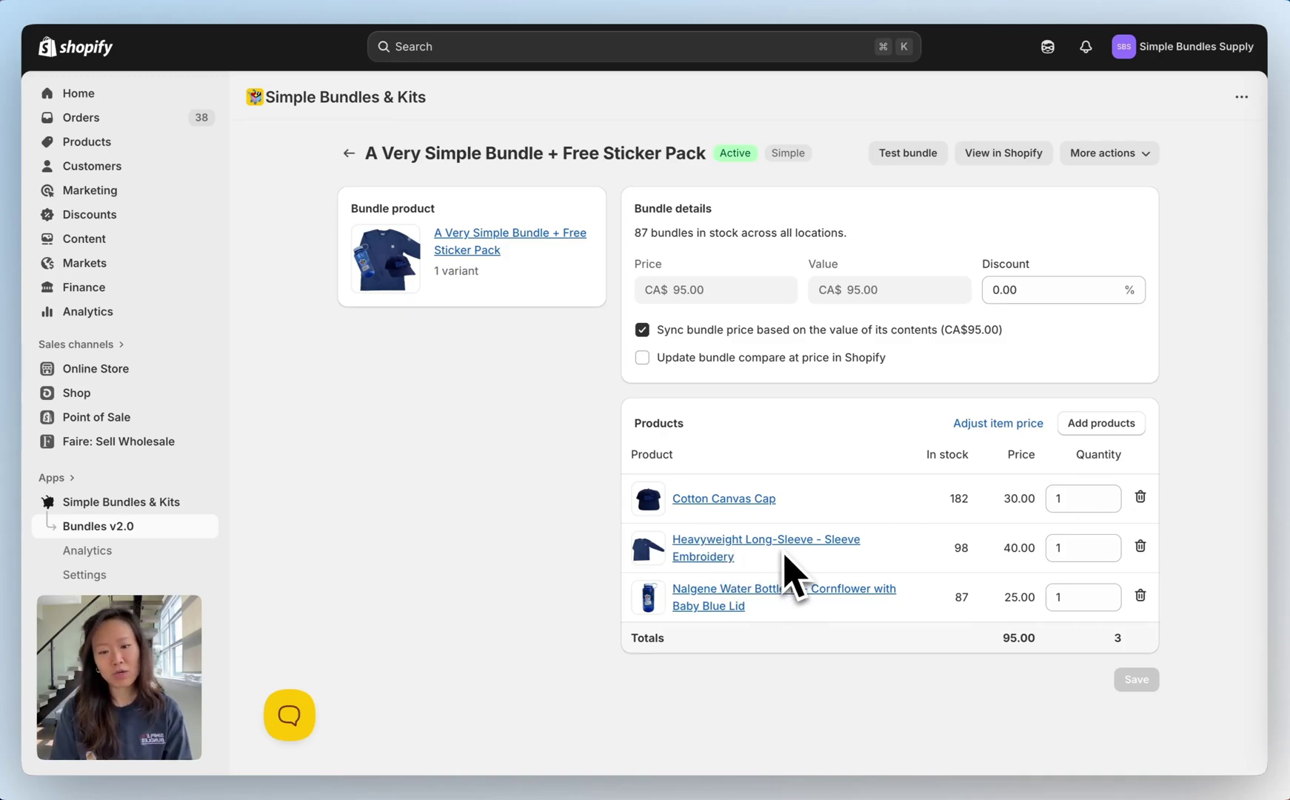
Search 'sti' and add the Editions.dev Sticker Sheet - Toronto 2024 to the bundle.
click(1112, 430)
text(sticker)
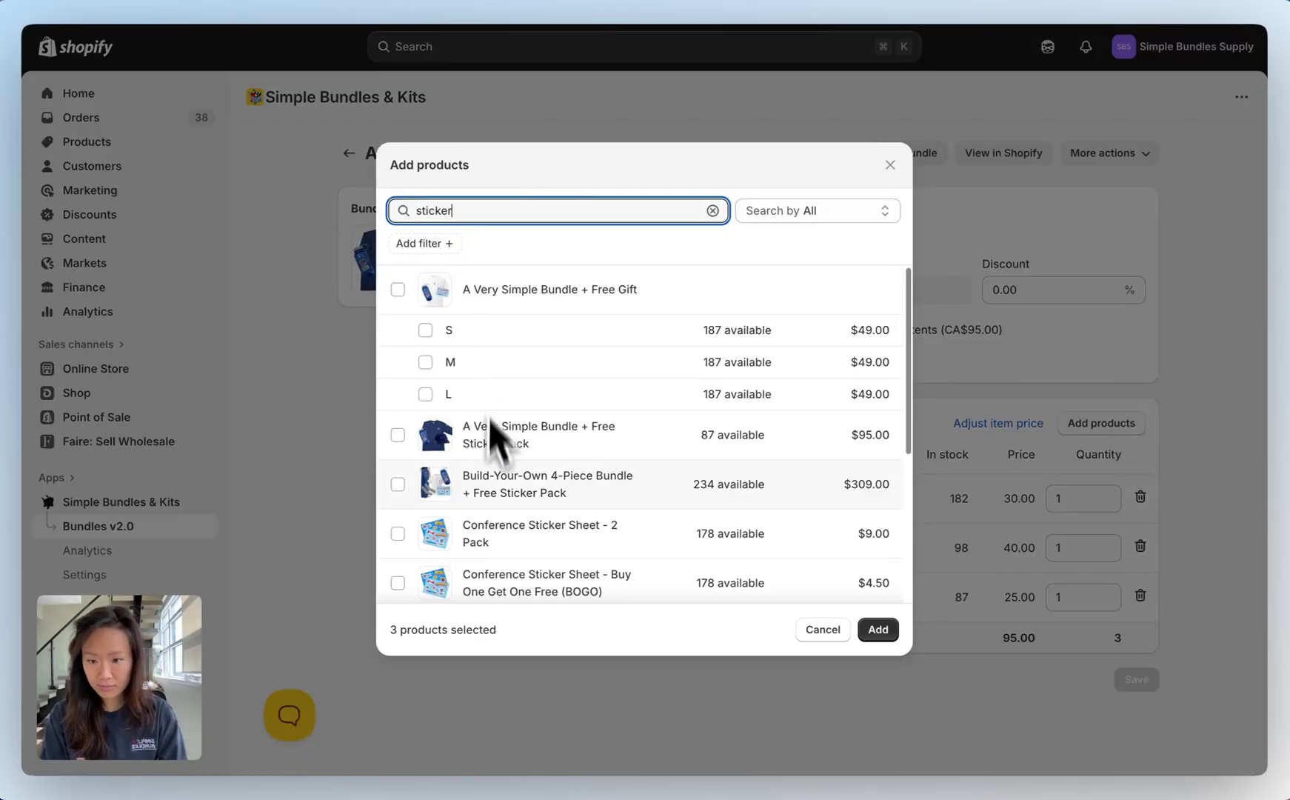
scroll(492, 459, down, 5)
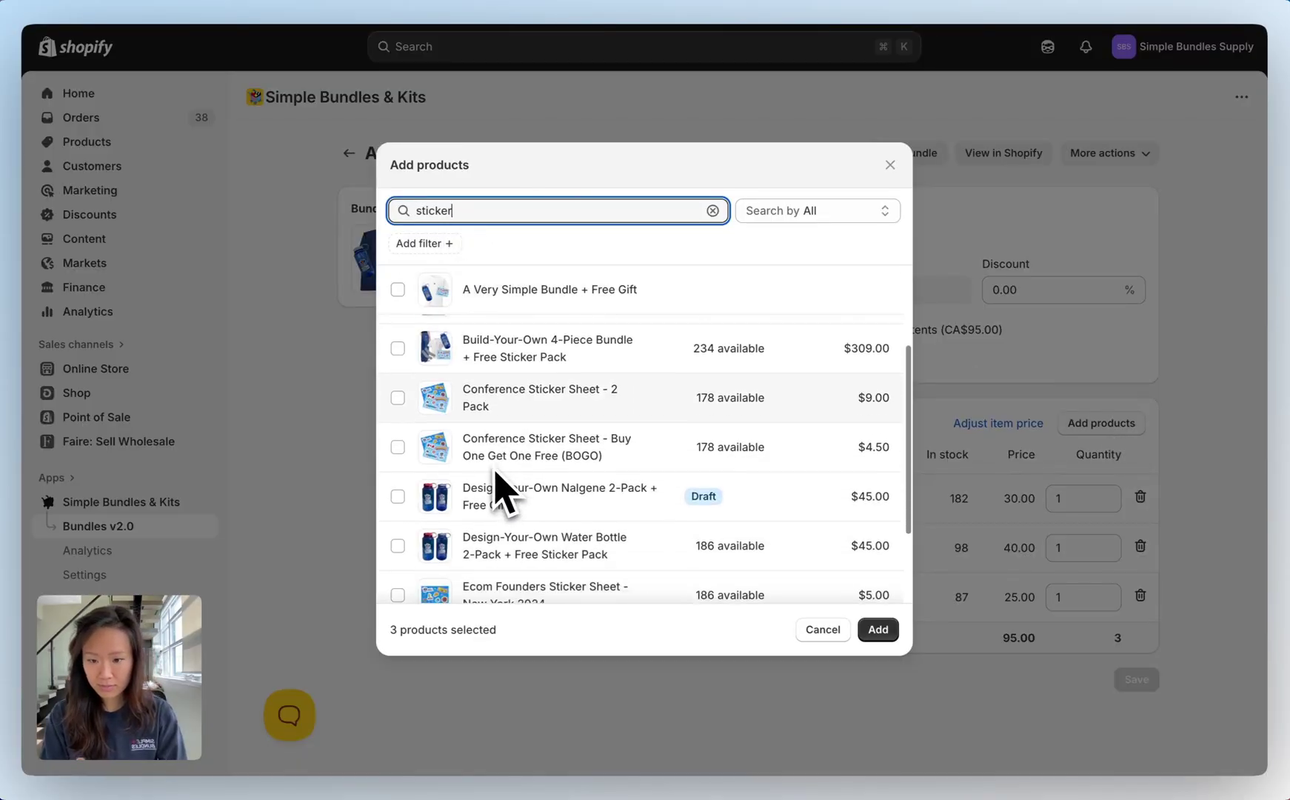
scroll(496, 485, down, 2)
click(574, 537)
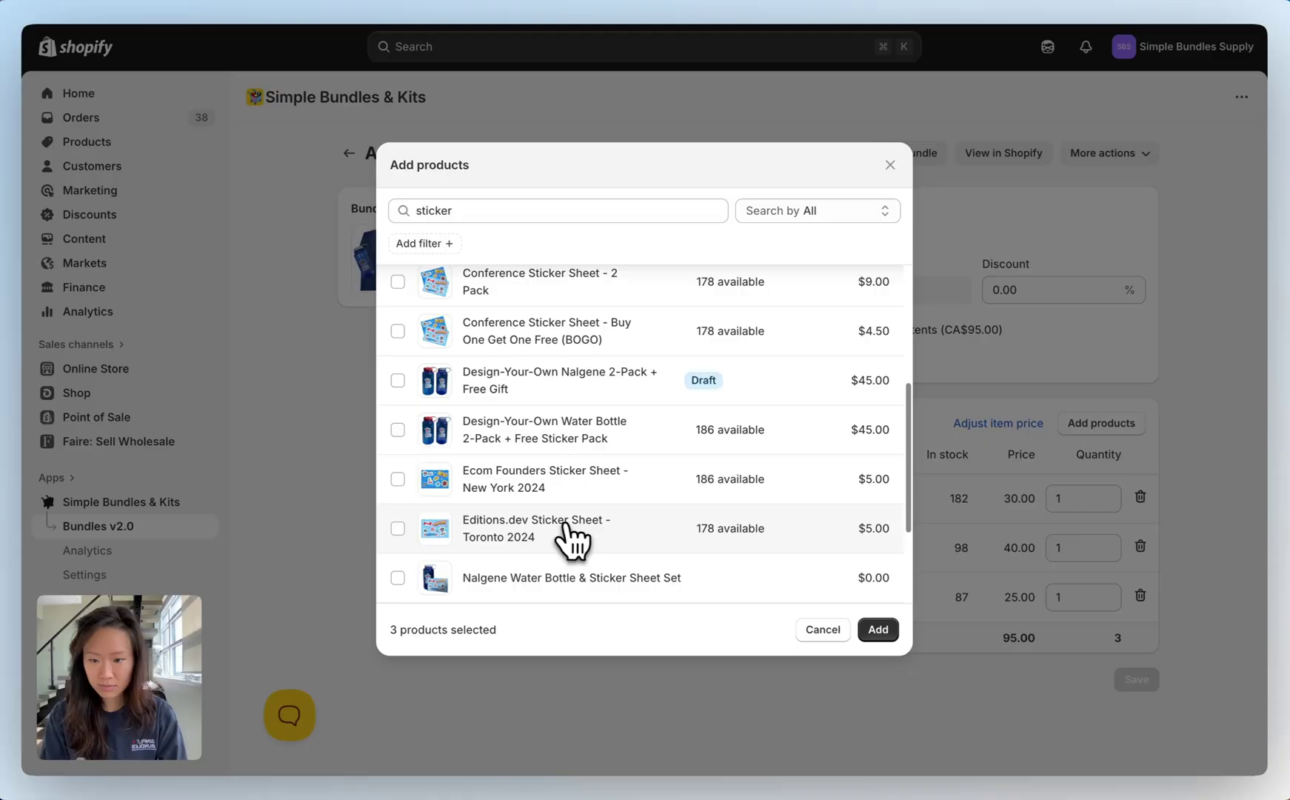
click(879, 630)
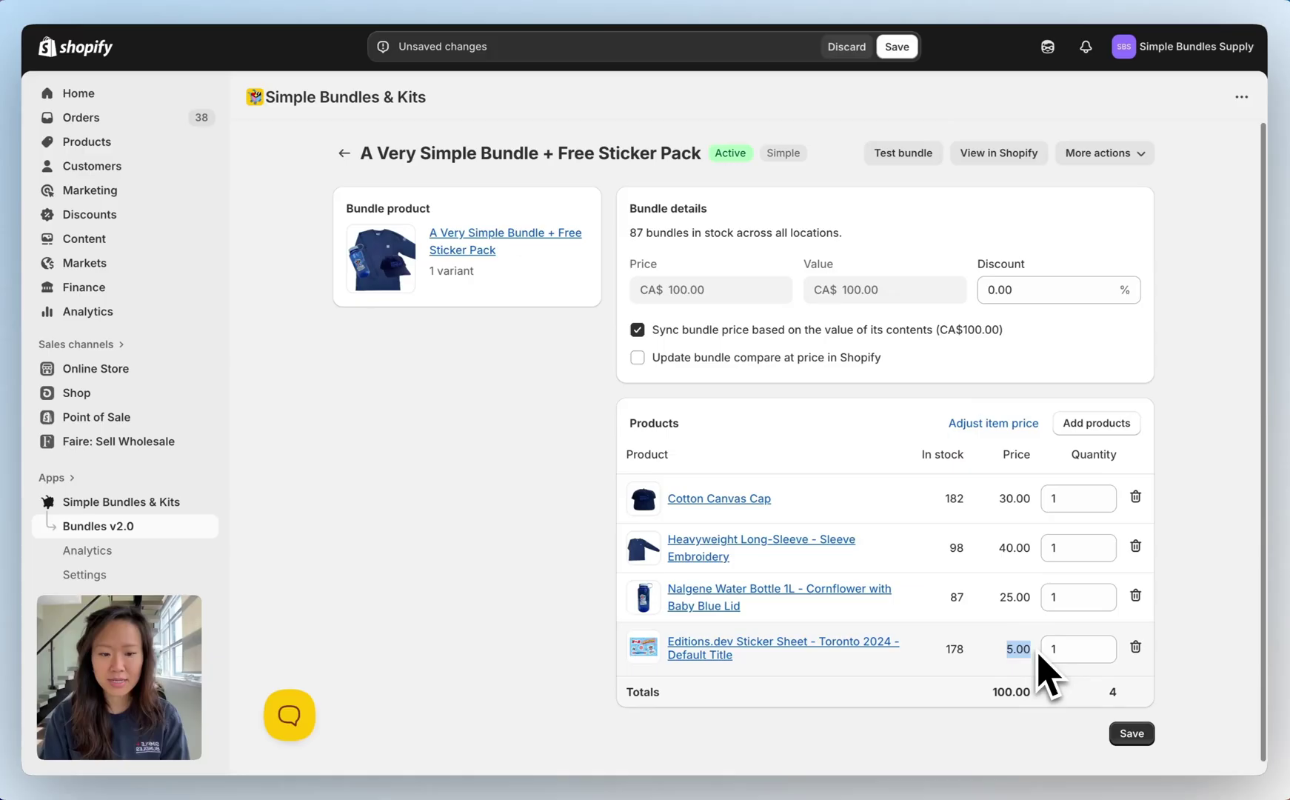
Allow custom item prices, set the sticker sheet to CA$0.00, and save the bundle.
click(1004, 426)
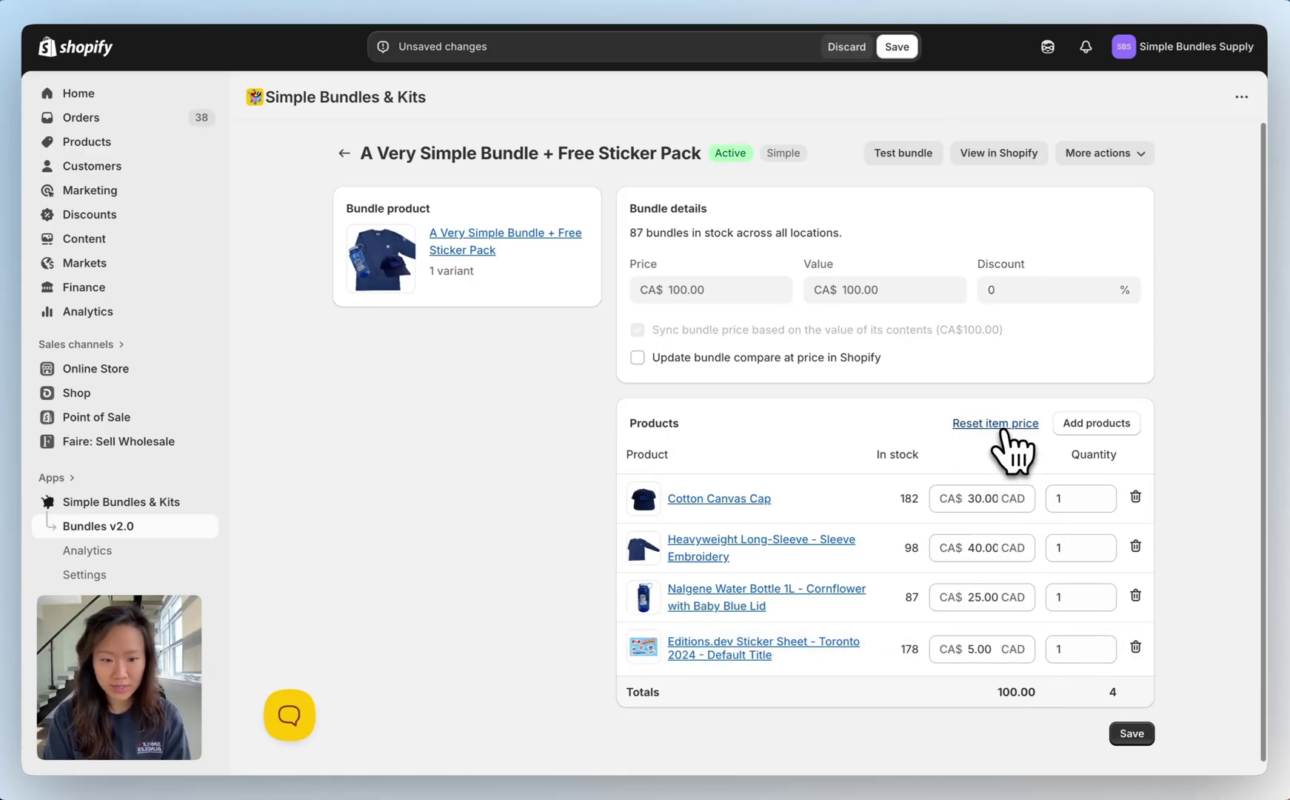
click(995, 649)
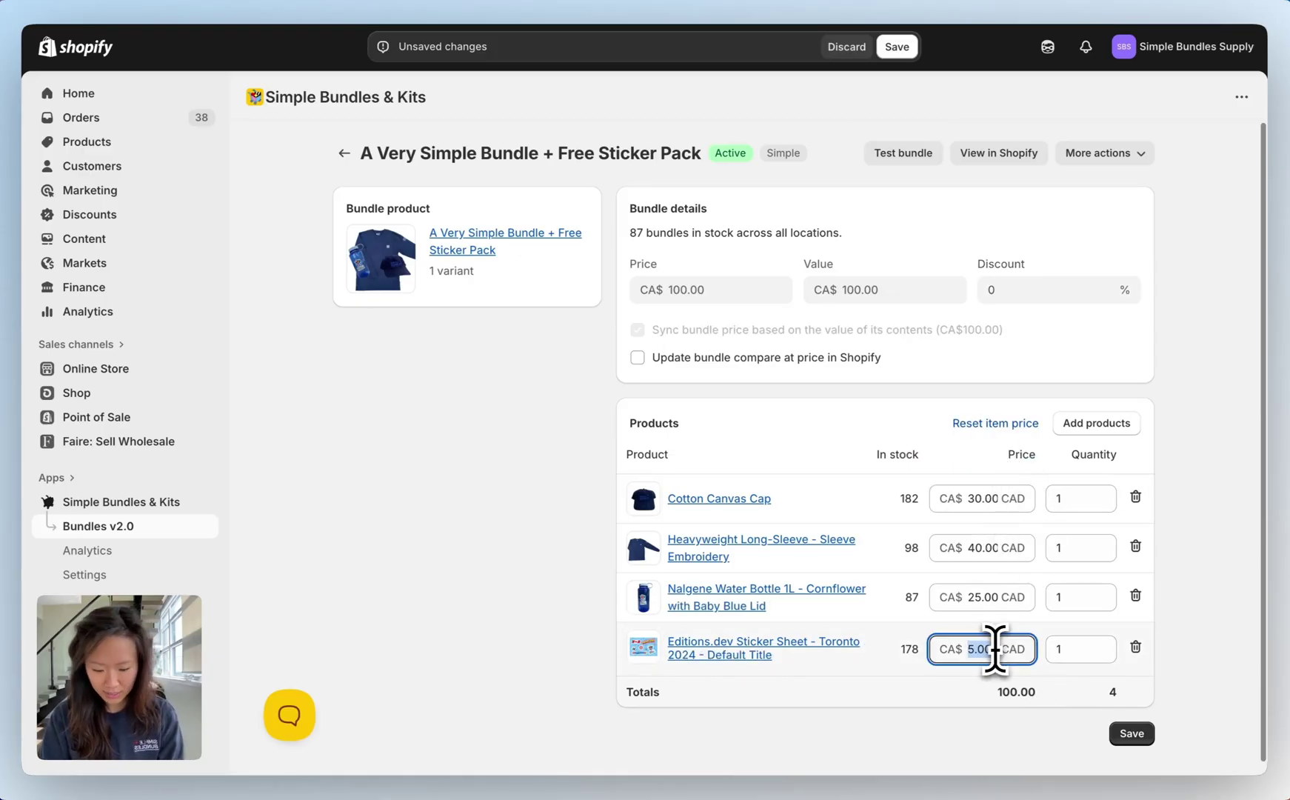
click(1133, 735)
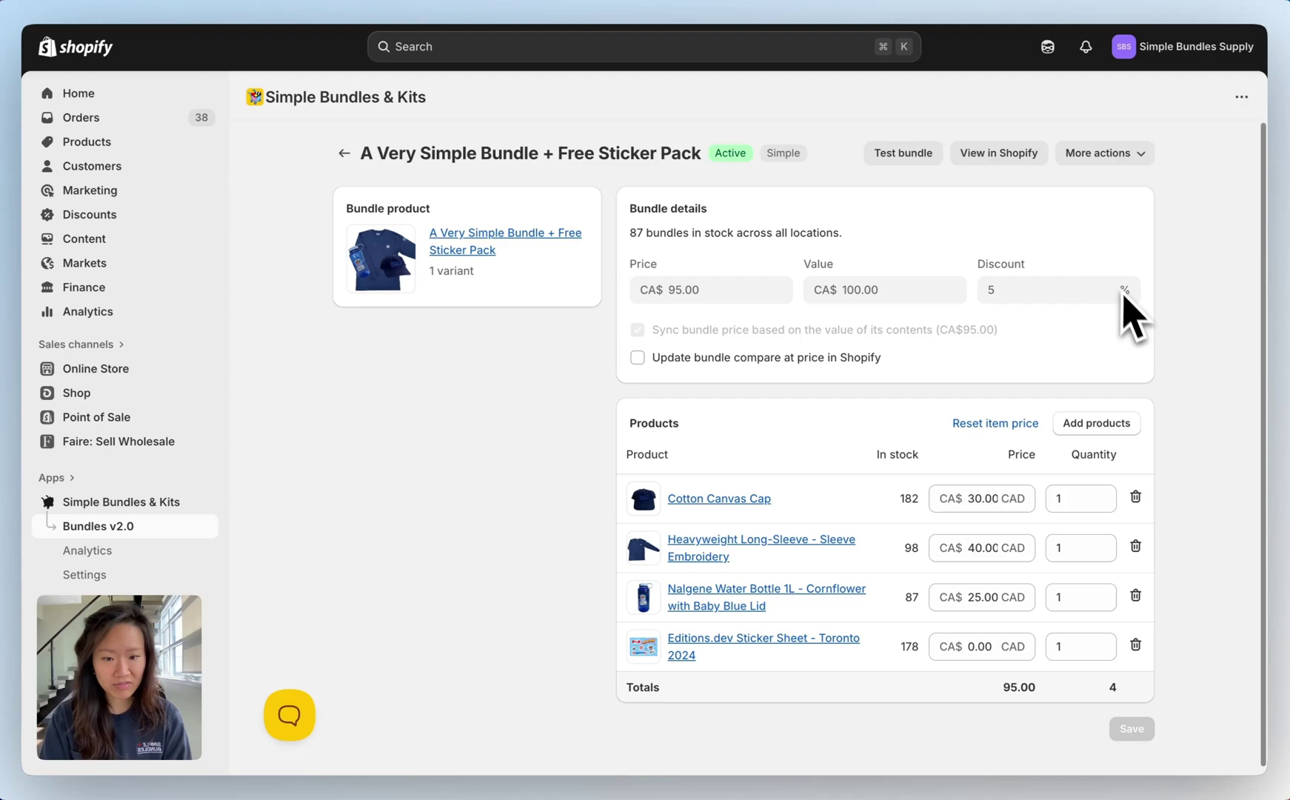
double_click(982, 646)
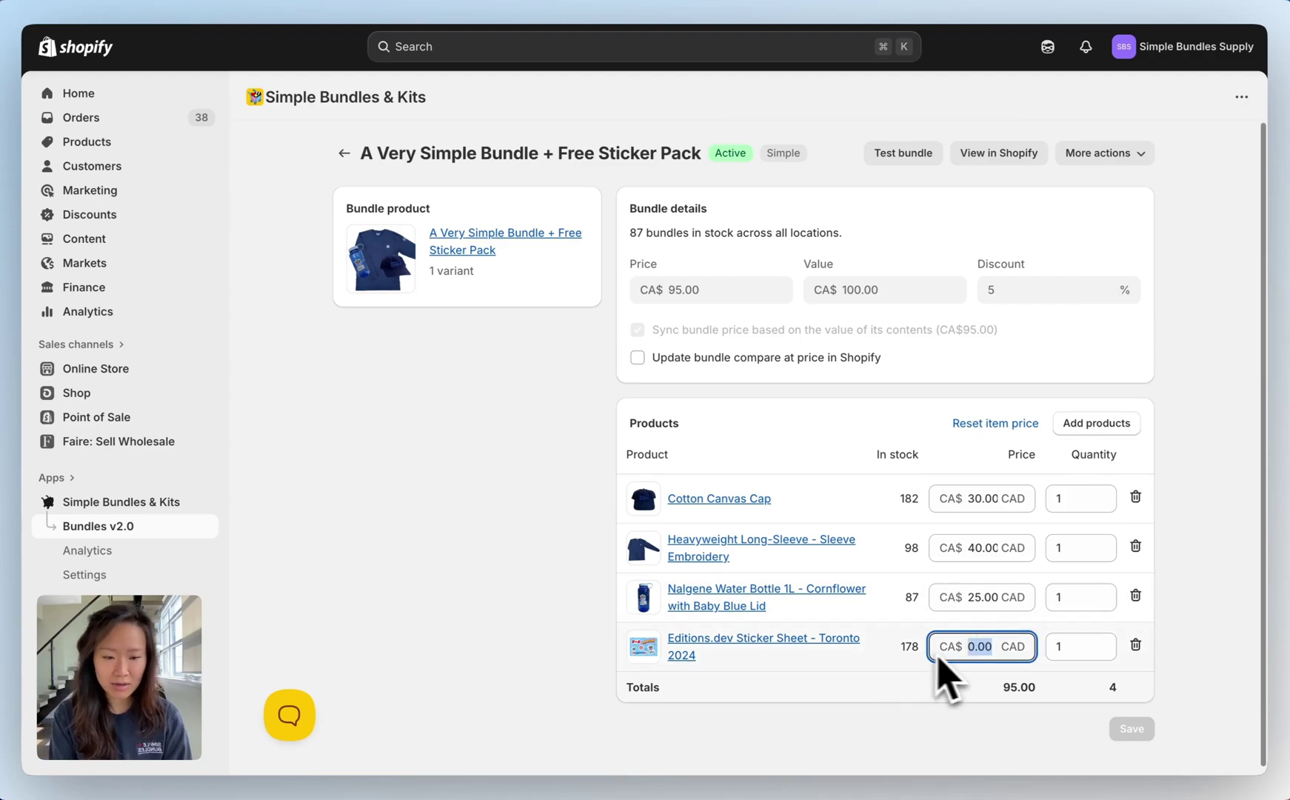
click(1200, 659)
scroll(1204, 578, down, 1)
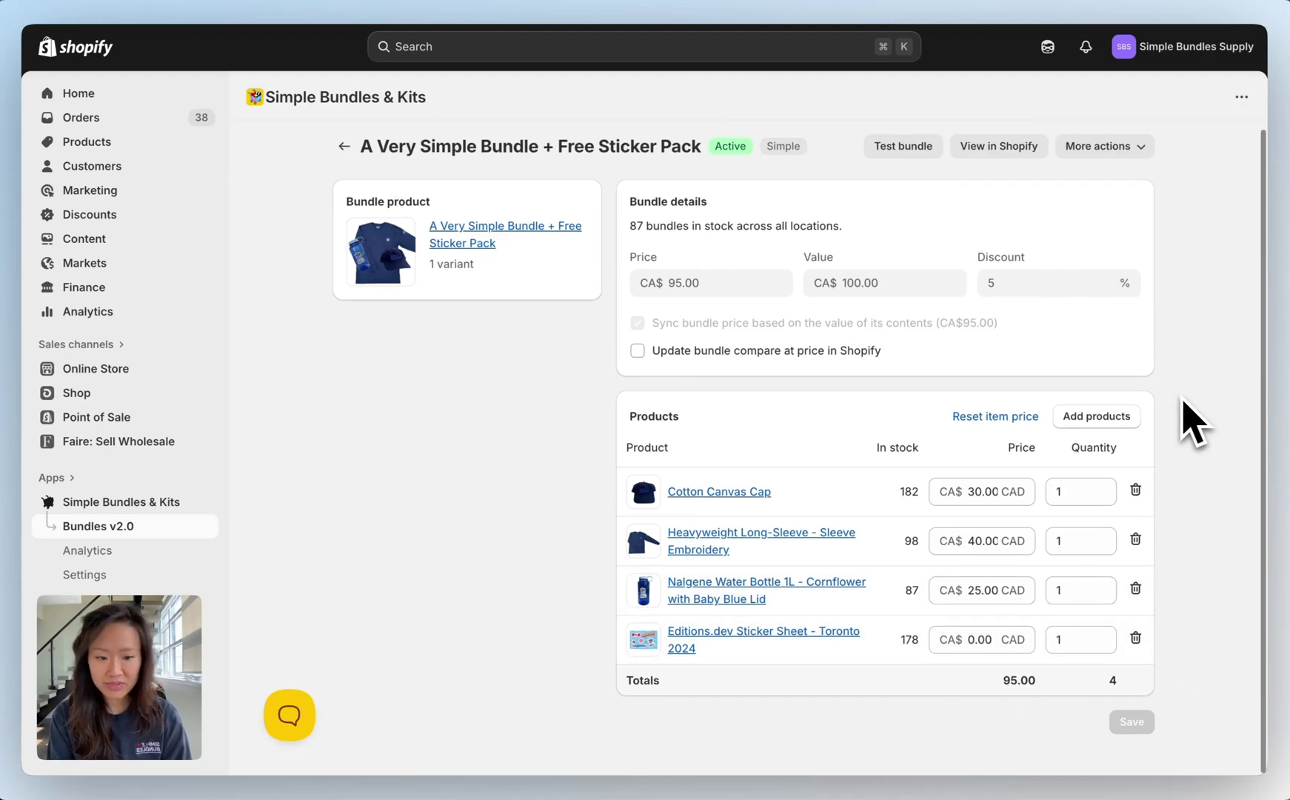
View the bundle on the Online Store, add it to the cart, and check out.
click(1140, 148)
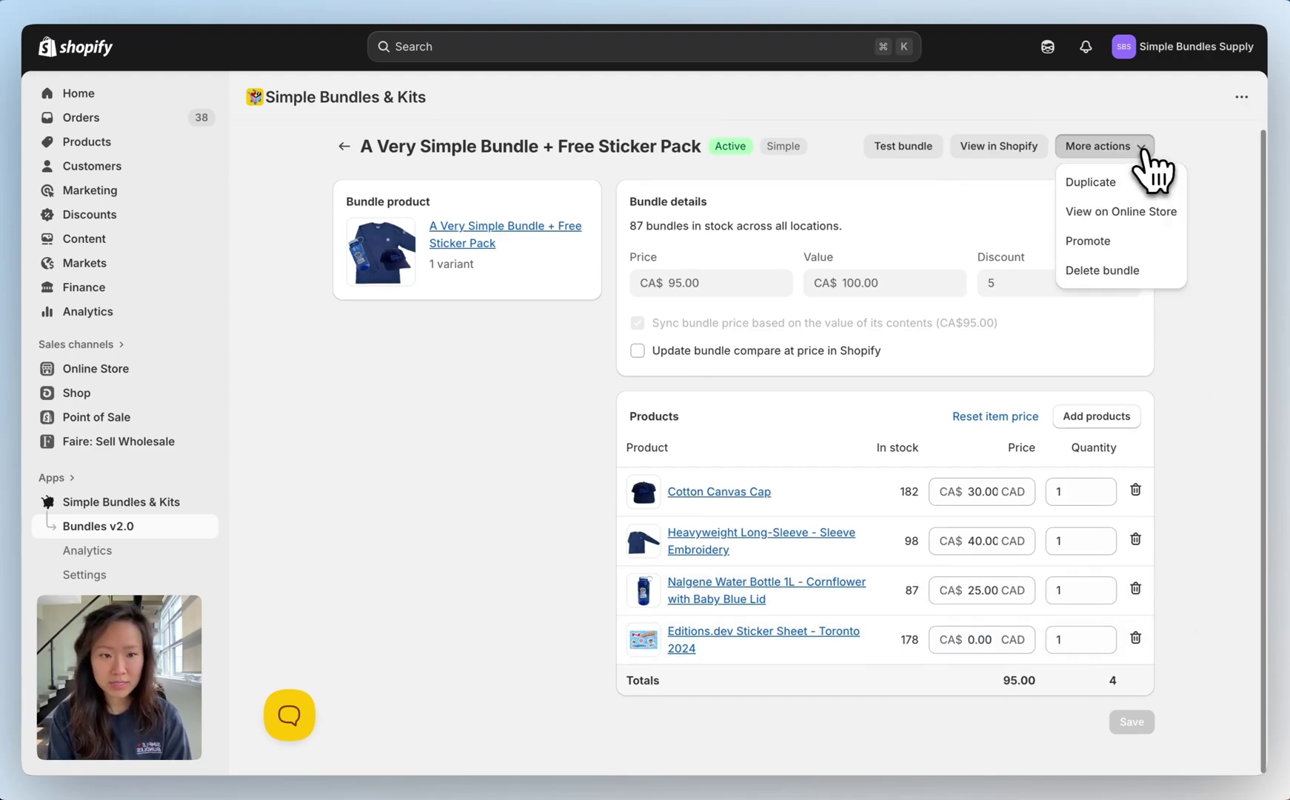
click(1126, 210)
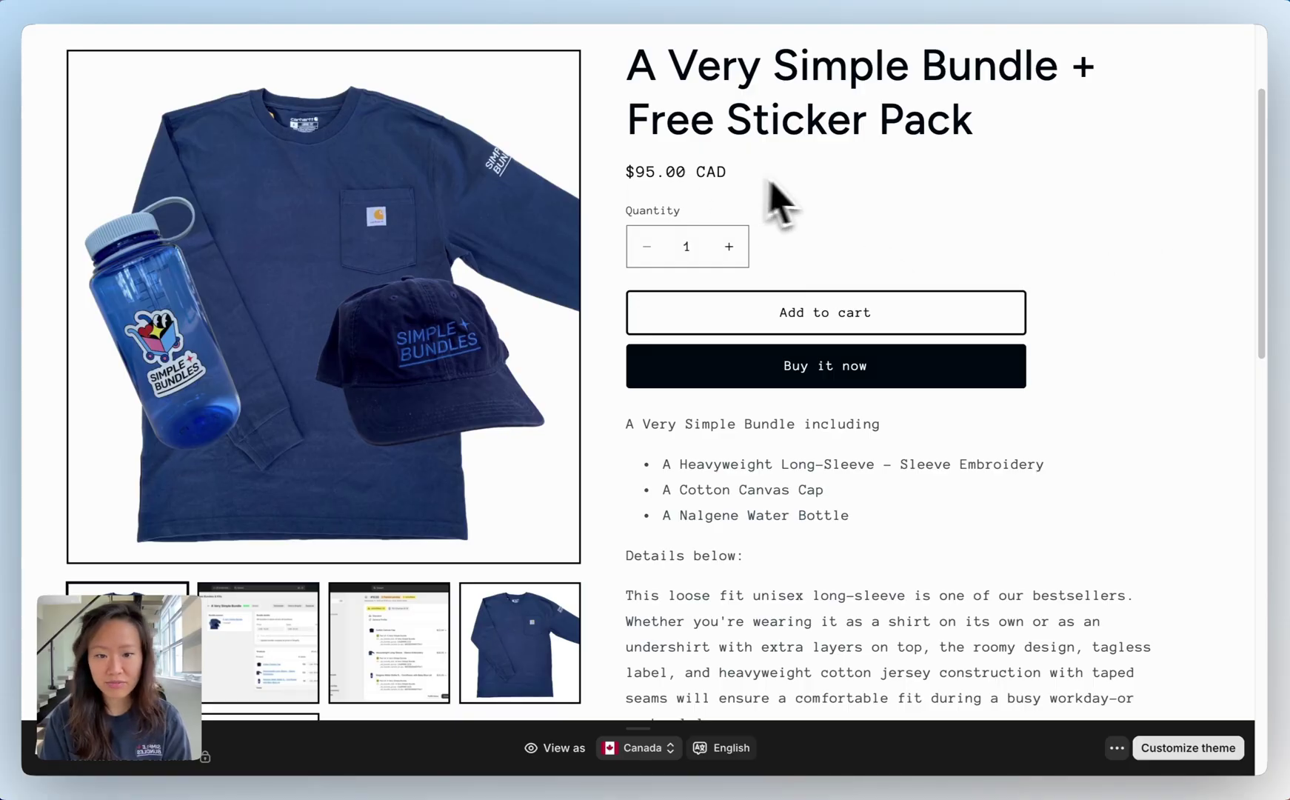
click(894, 312)
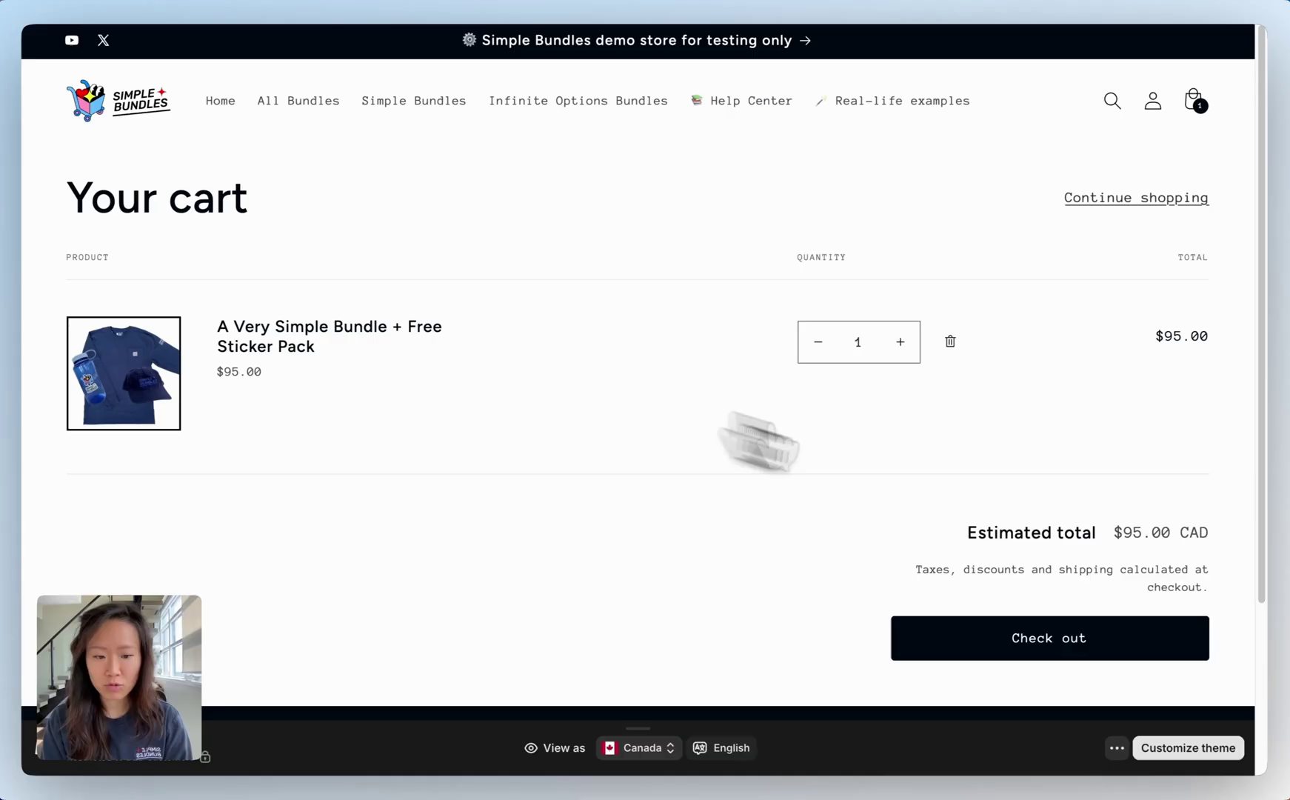
click(1124, 671)
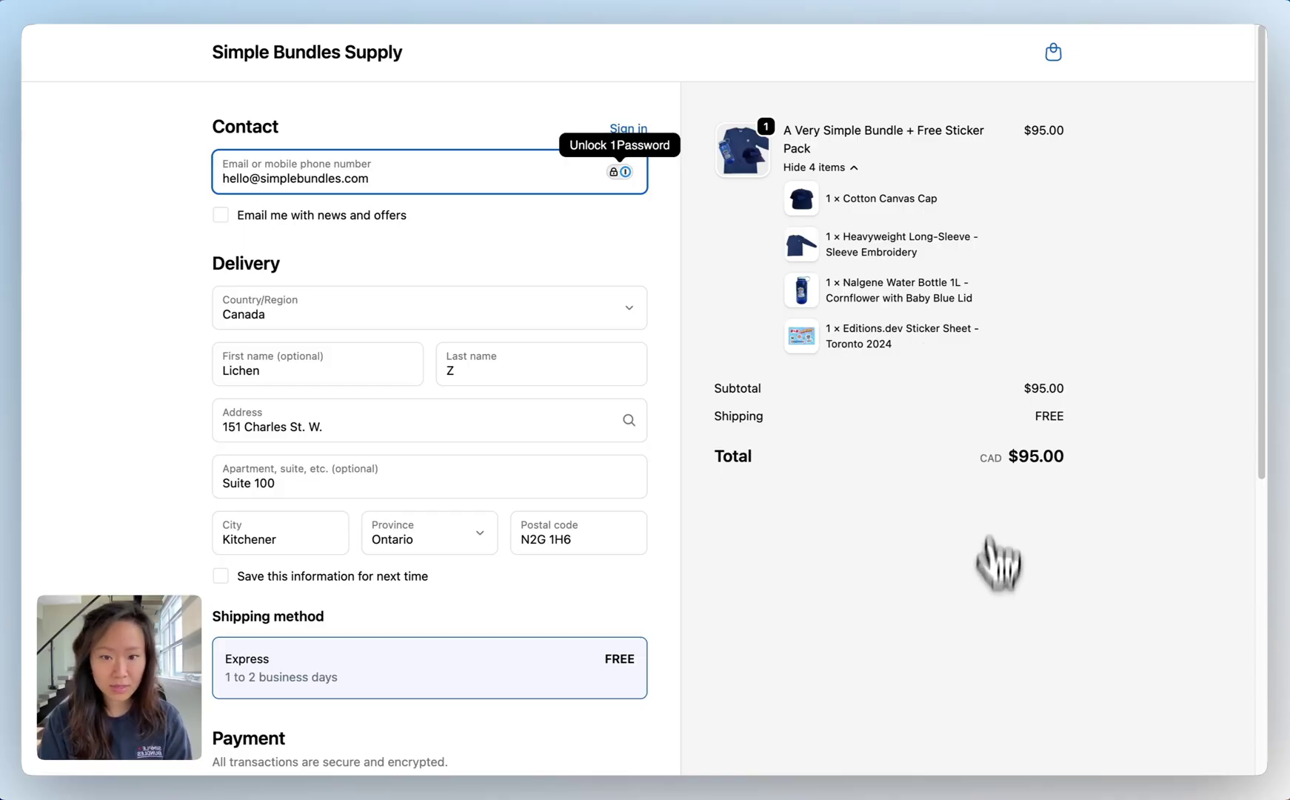
scroll(417, 484, down, 1)
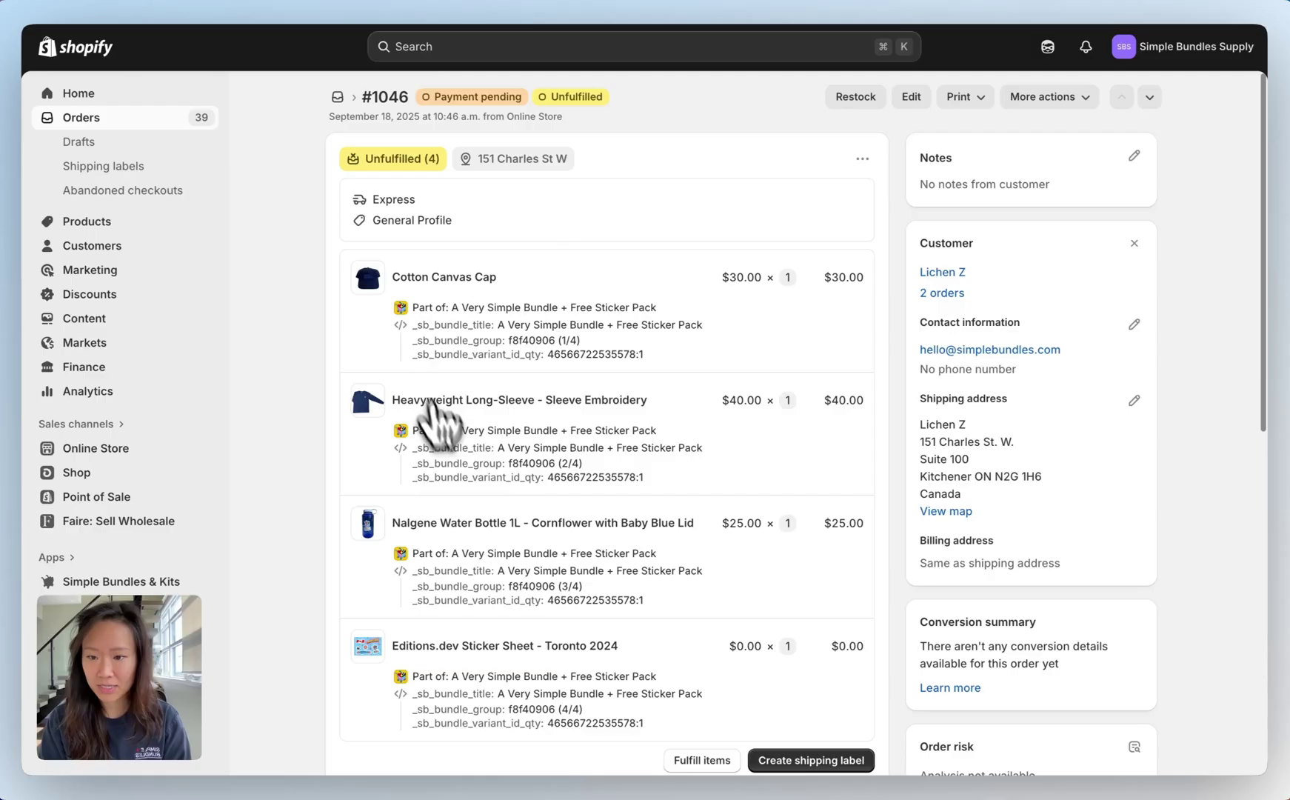
scroll(552, 467, down, 2)
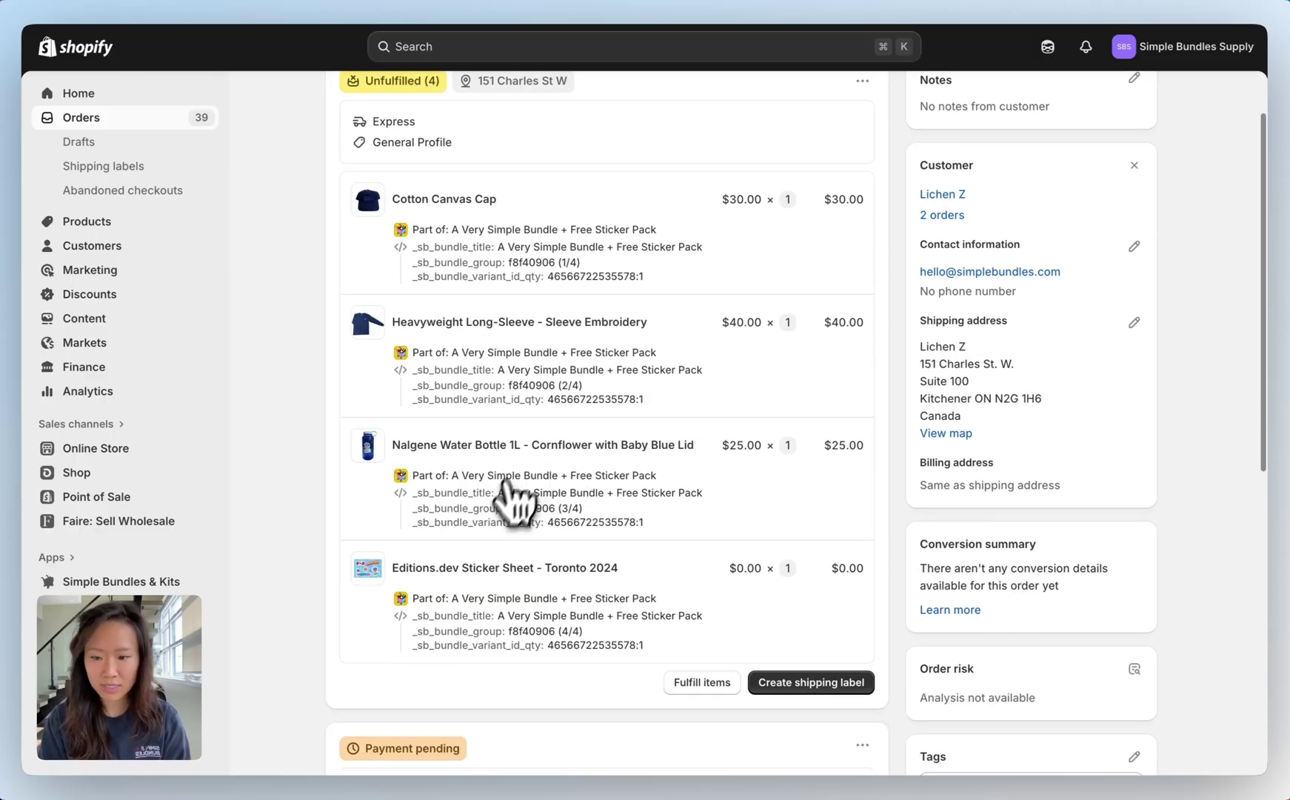
drag(874, 572, 825, 572)
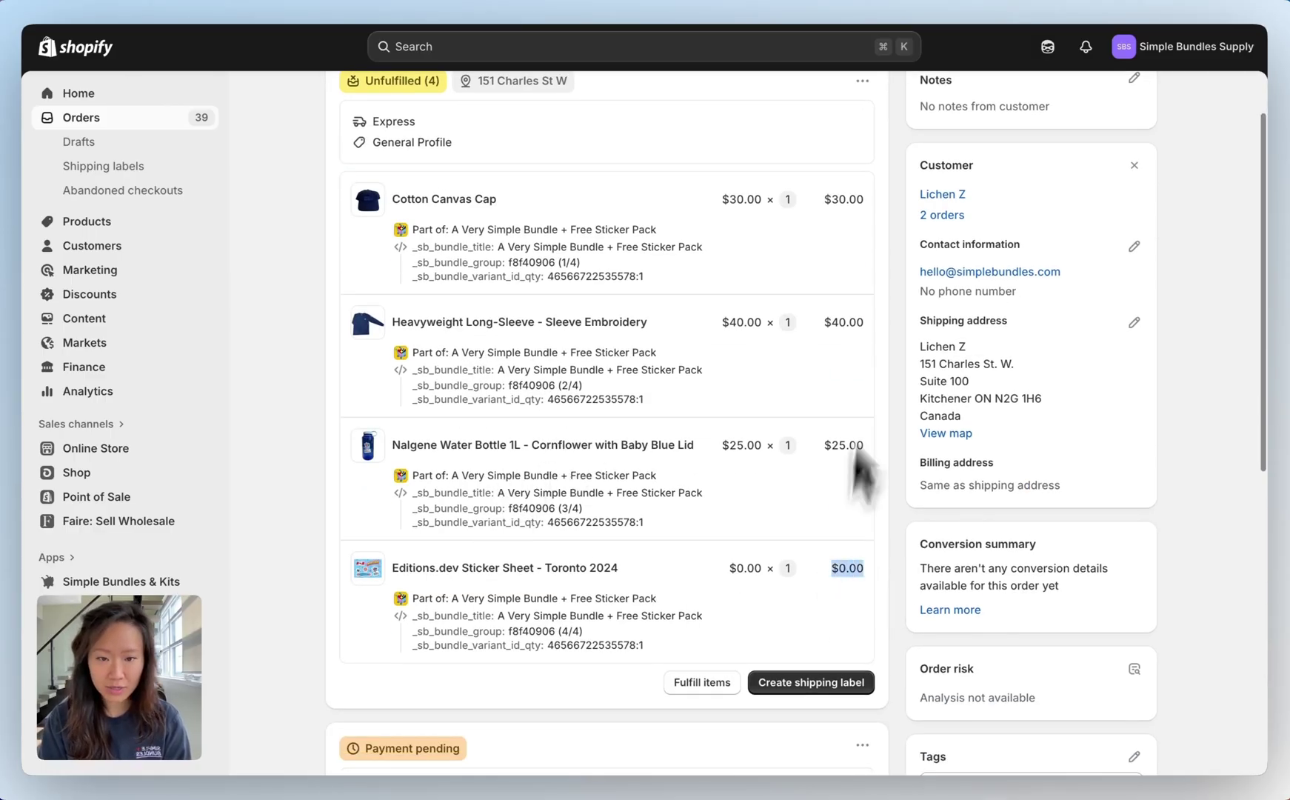
scroll(887, 244, up, 2)
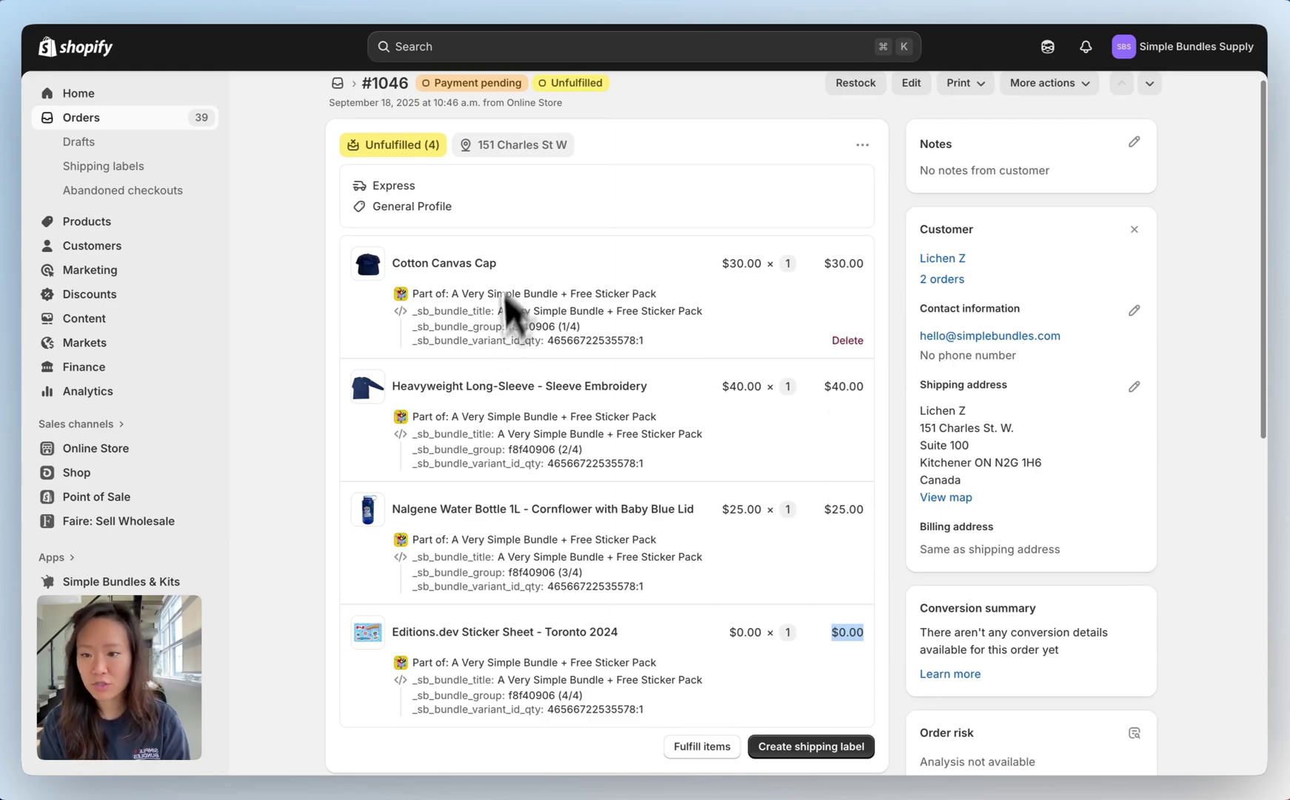
scroll(511, 318, up, 1)
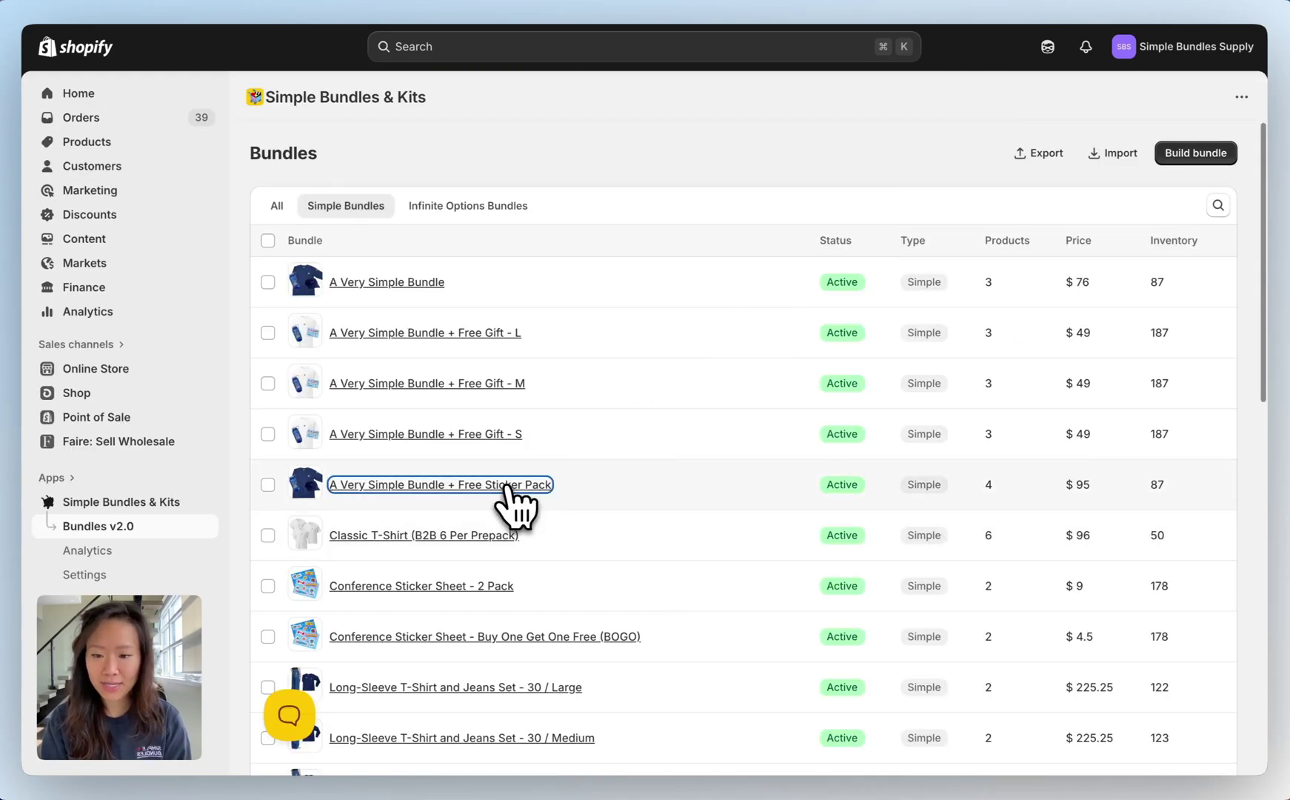
In the simple bundle, set the Cotton Canvas Cap to 21.00 and the Long-Sleeve to 30.00.
click(504, 489)
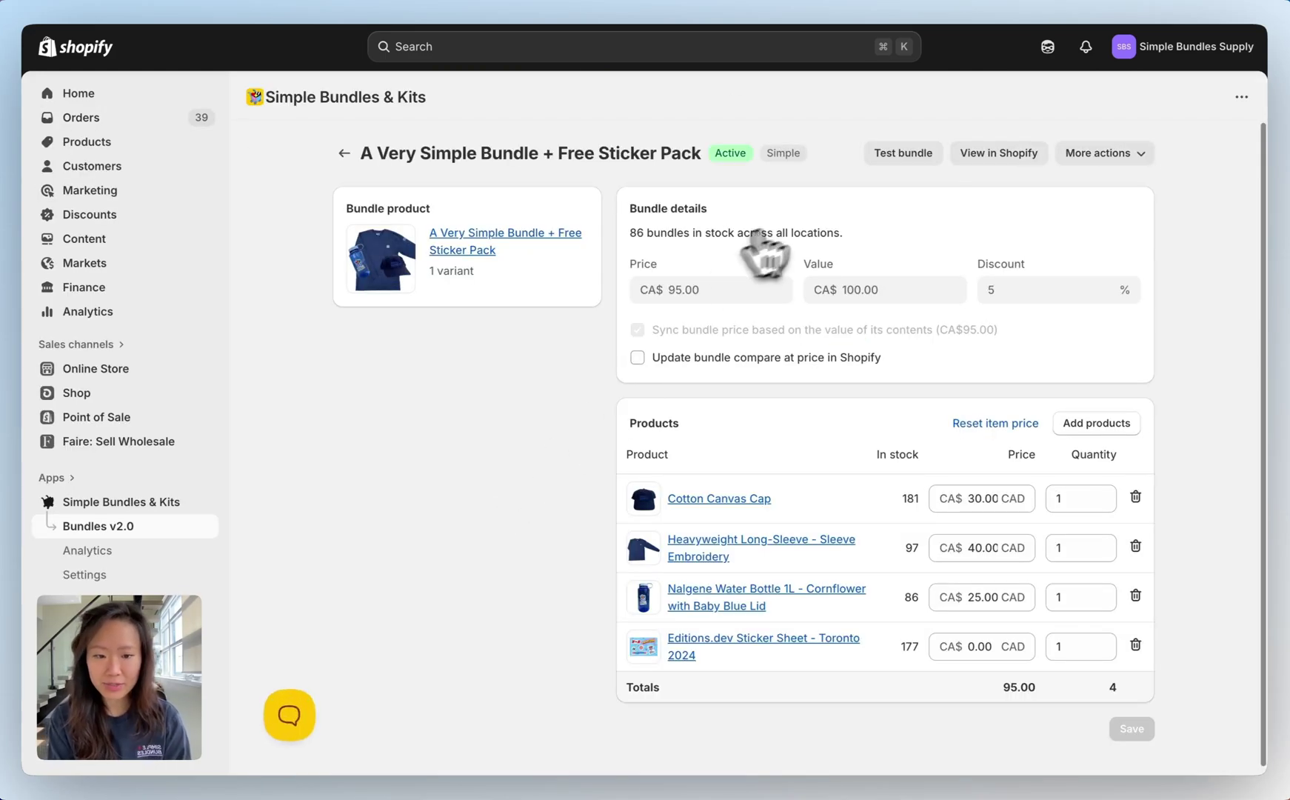
click(984, 497)
double_click(992, 495)
text(21)
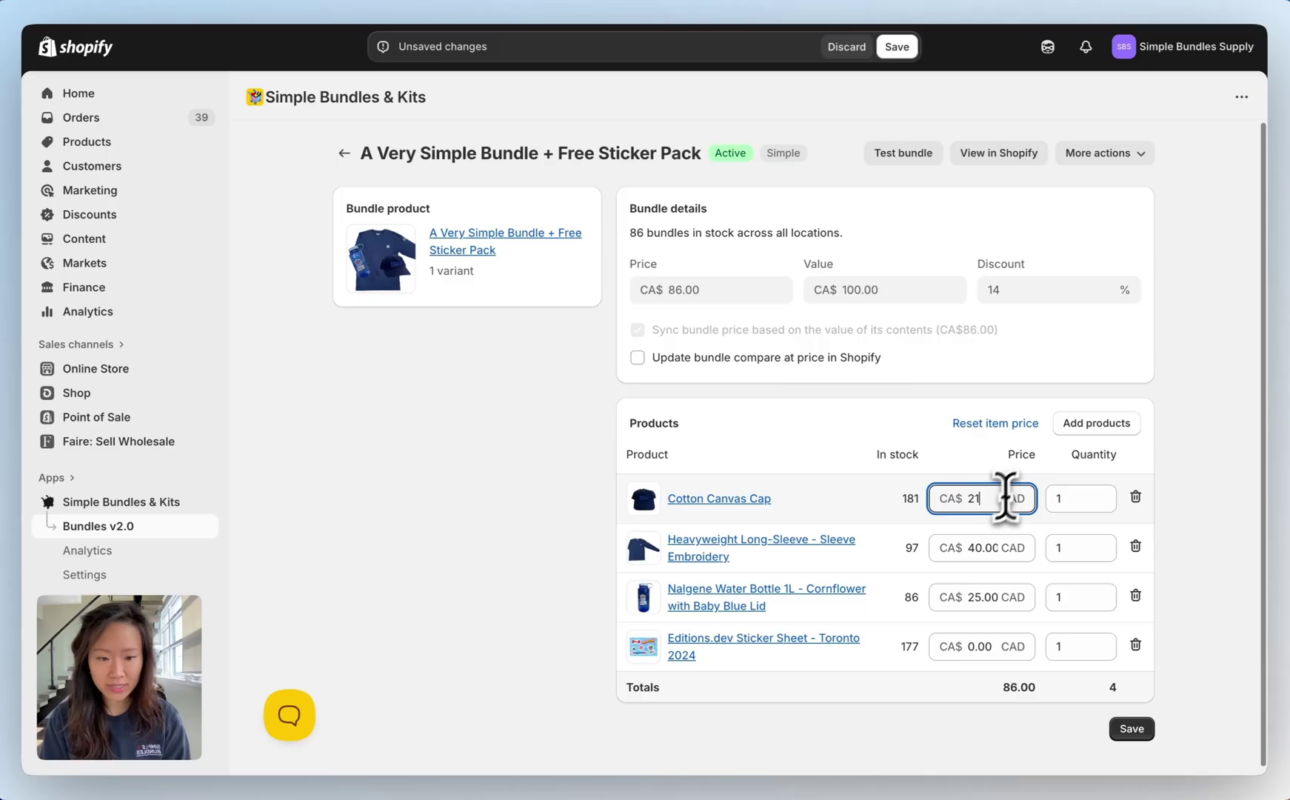
double_click(983, 548)
text(20)
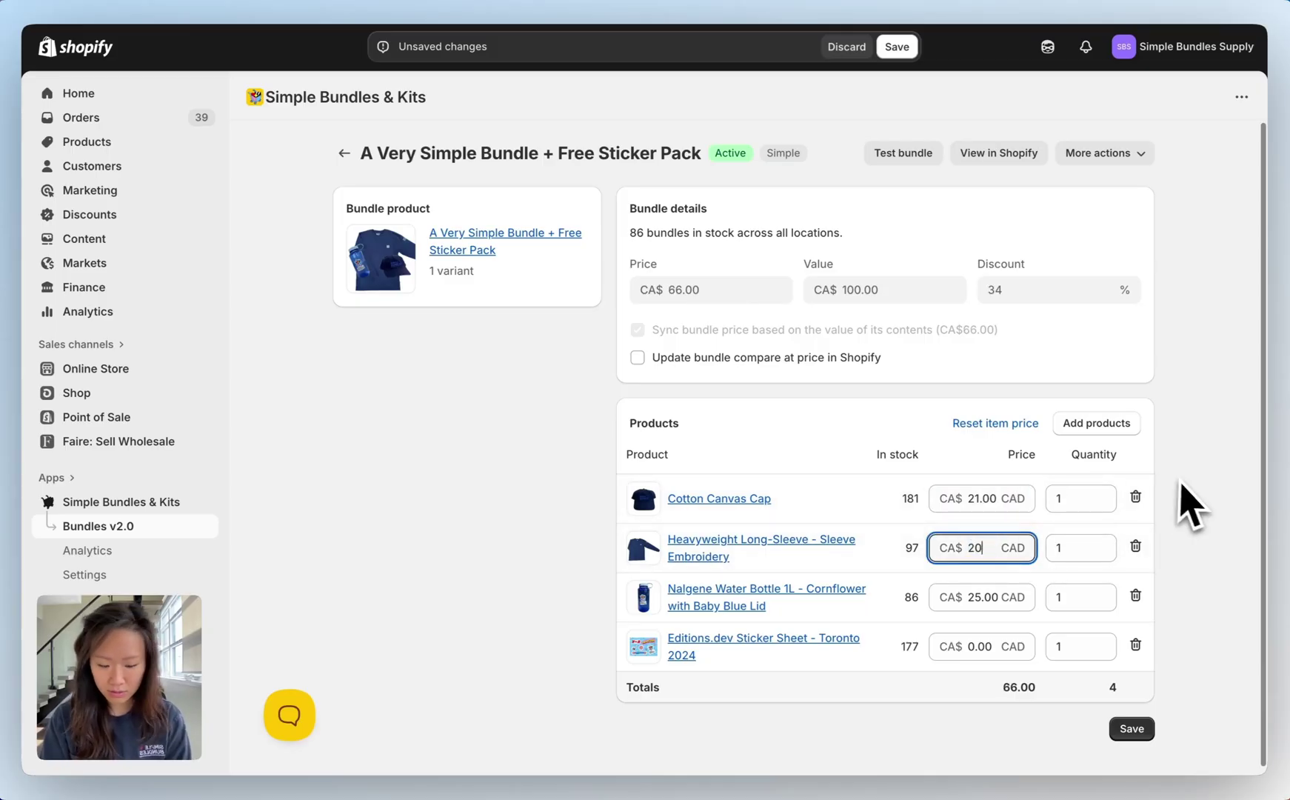
key(BackSpace)
key(BackSpace)
text(30)
click(1219, 507)
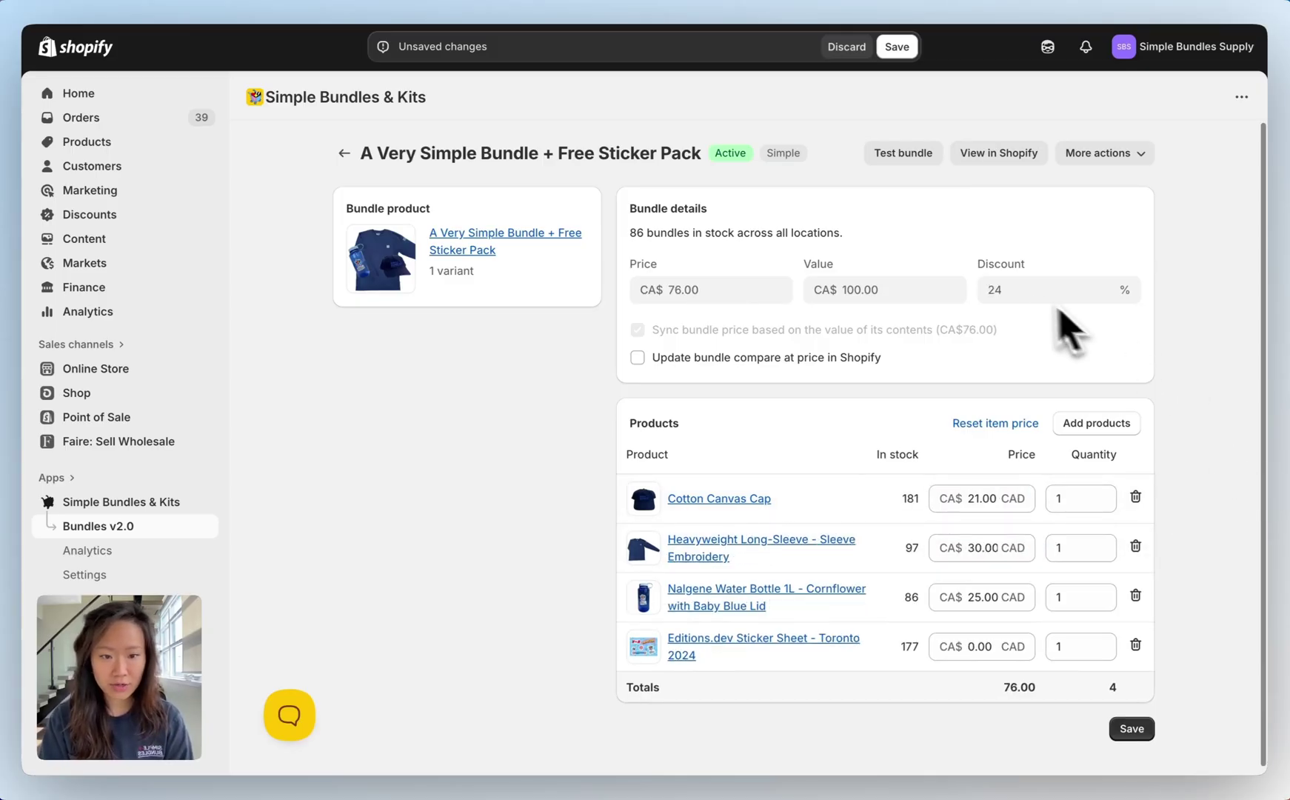
Save the new item prices and view the $76.00 bundle on the storefront.
click(1140, 733)
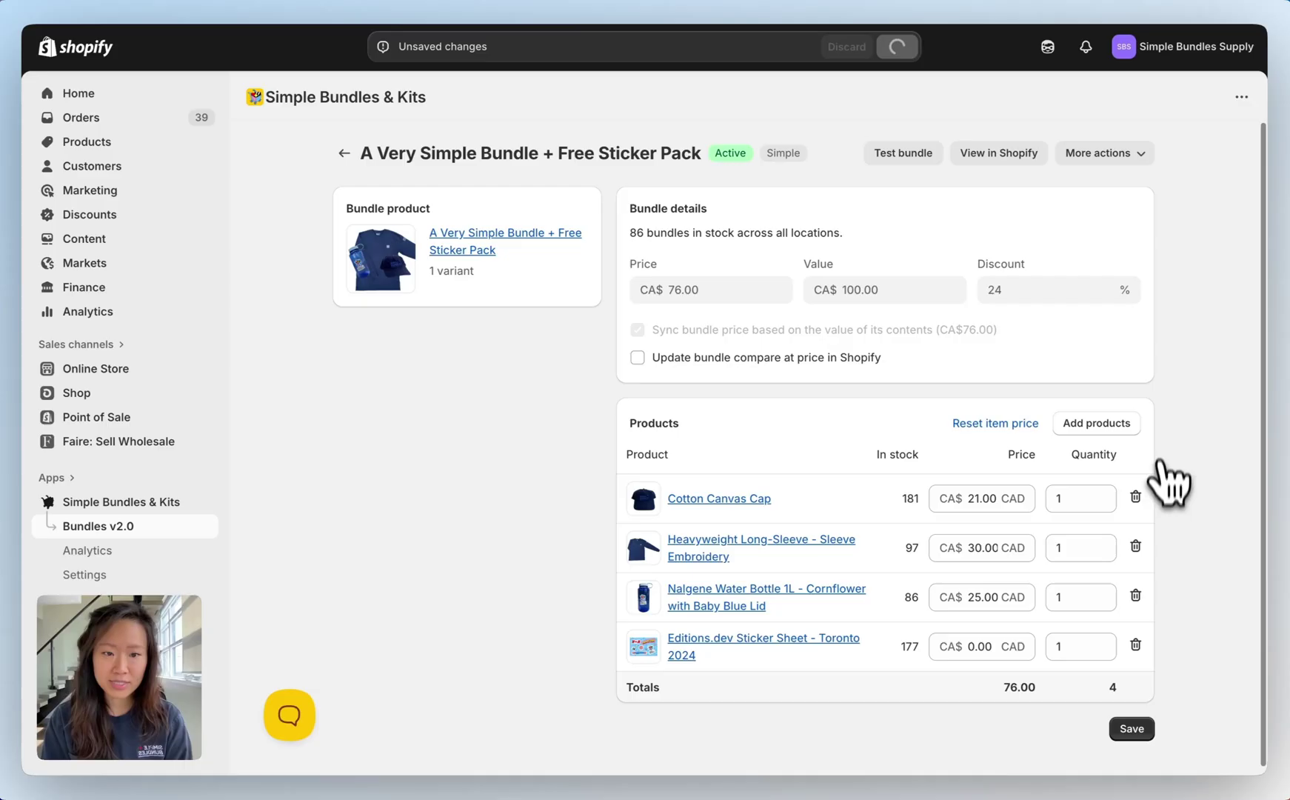
click(1138, 154)
click(1141, 219)
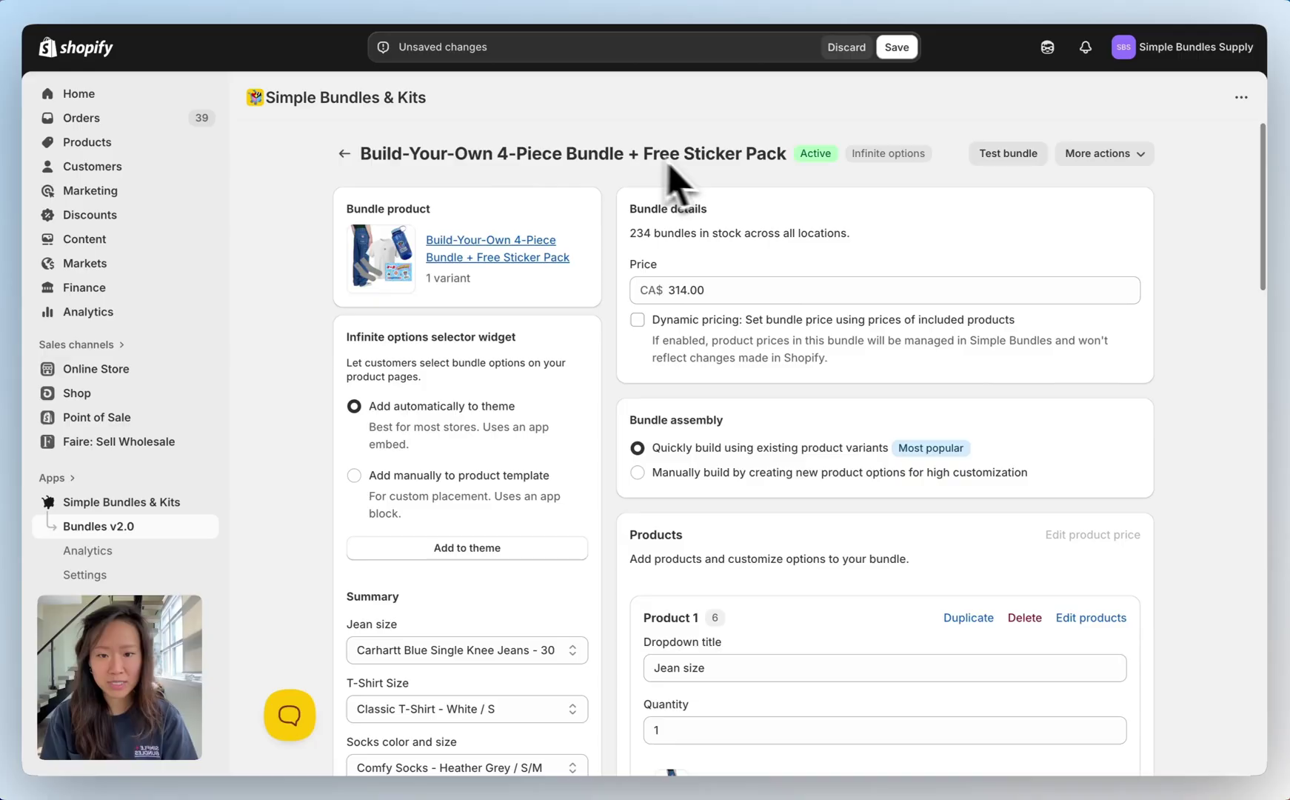
Enable 'Dynamic pricing: Set bundle price using prices of included products' in Bundle details.
scroll(741, 415, down, 3)
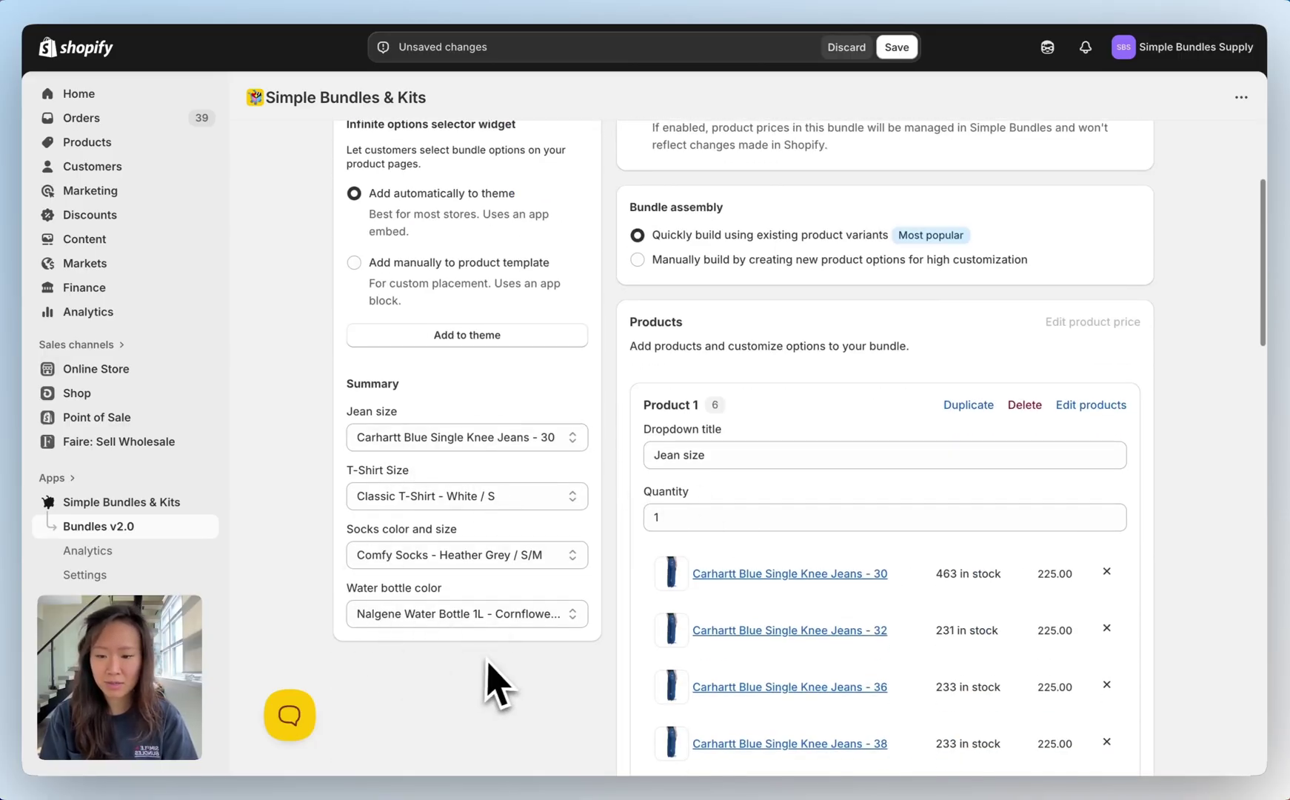
scroll(1215, 451, up, 3)
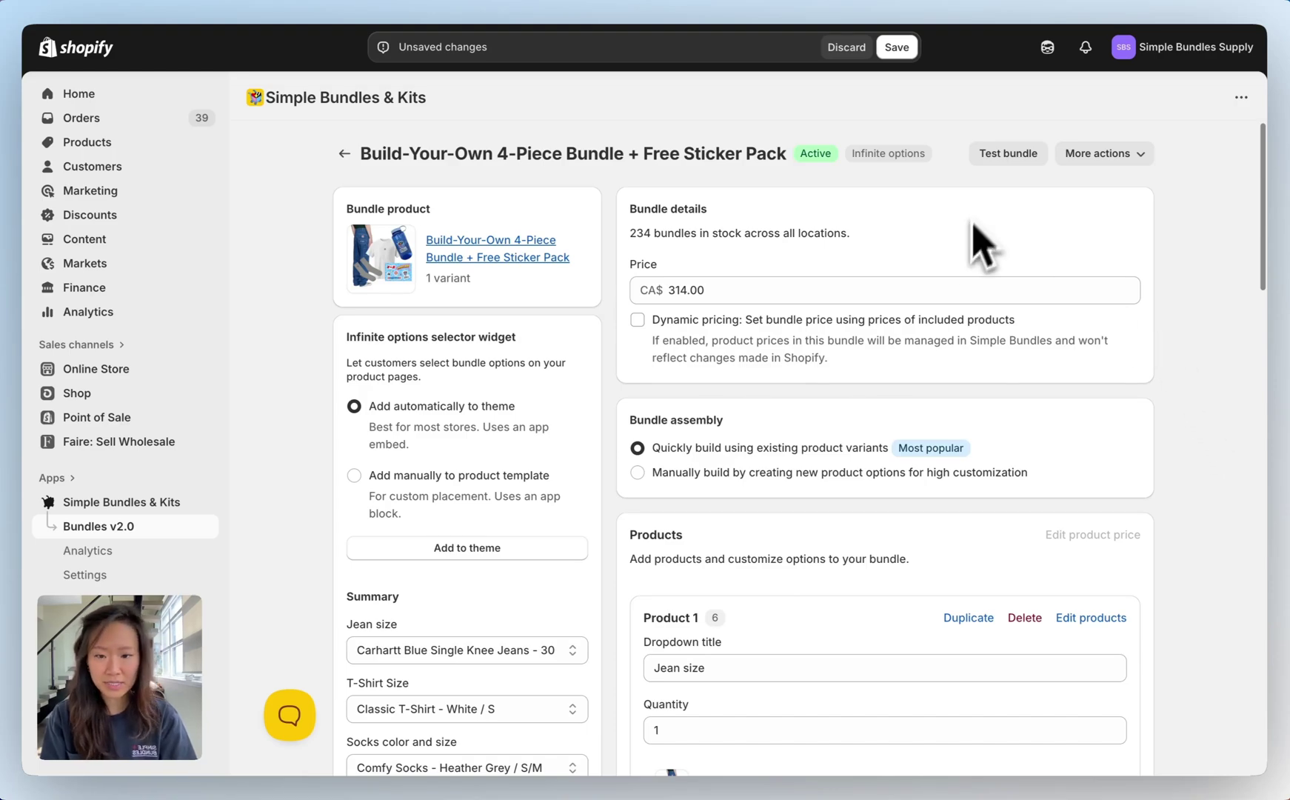
click(637, 320)
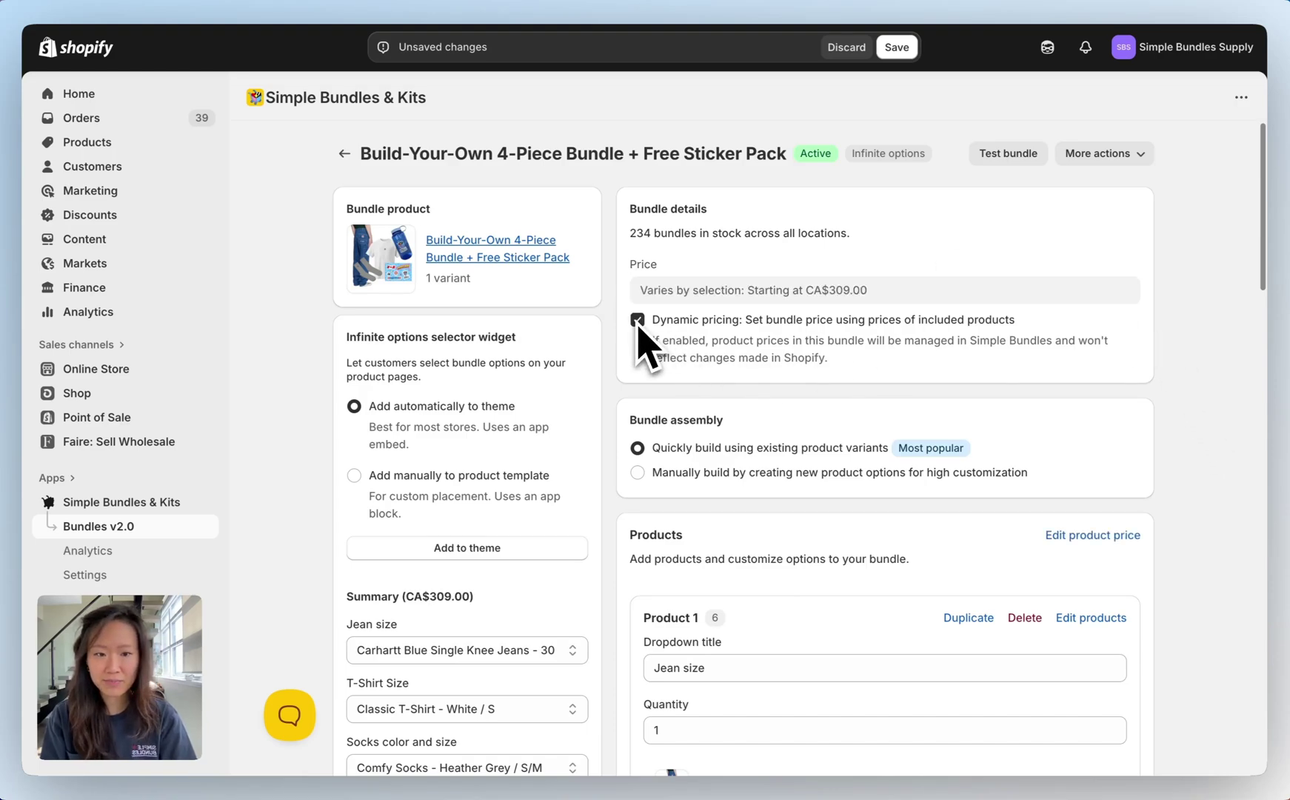
scroll(832, 352, down, 3)
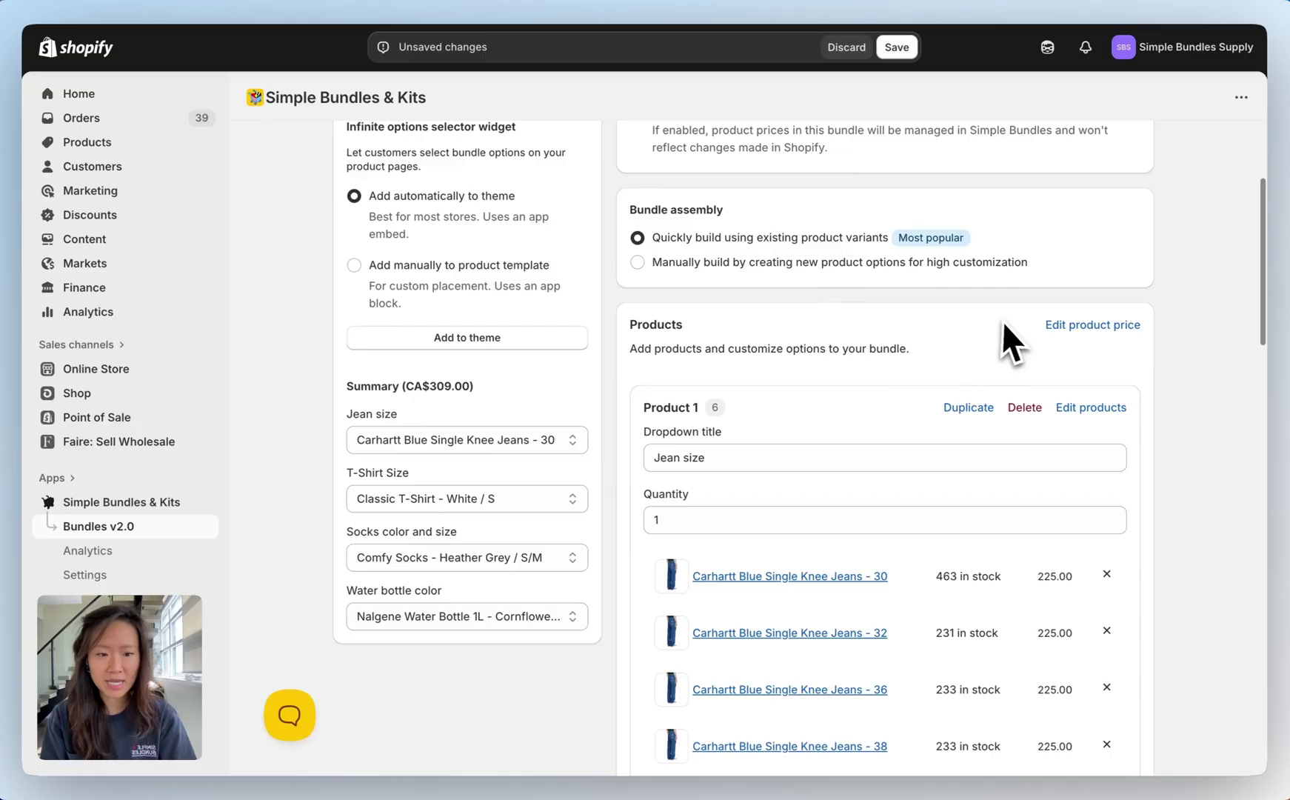
drag(1004, 324, 1176, 328)
scroll(1224, 308, down, 20)
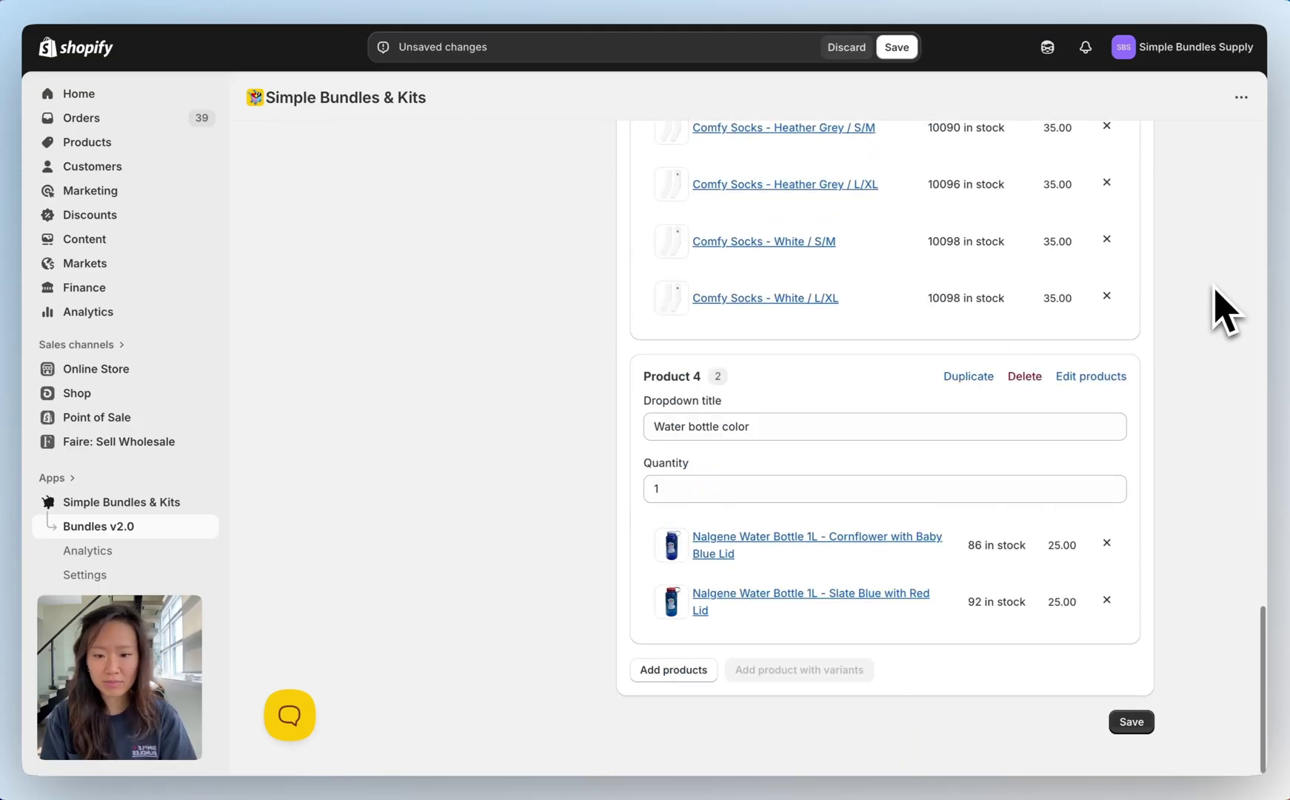
Add the Ecom Founders New York 2024 and Editions.dev Toronto 2024 sticker sheets to the bundle.
click(675, 671)
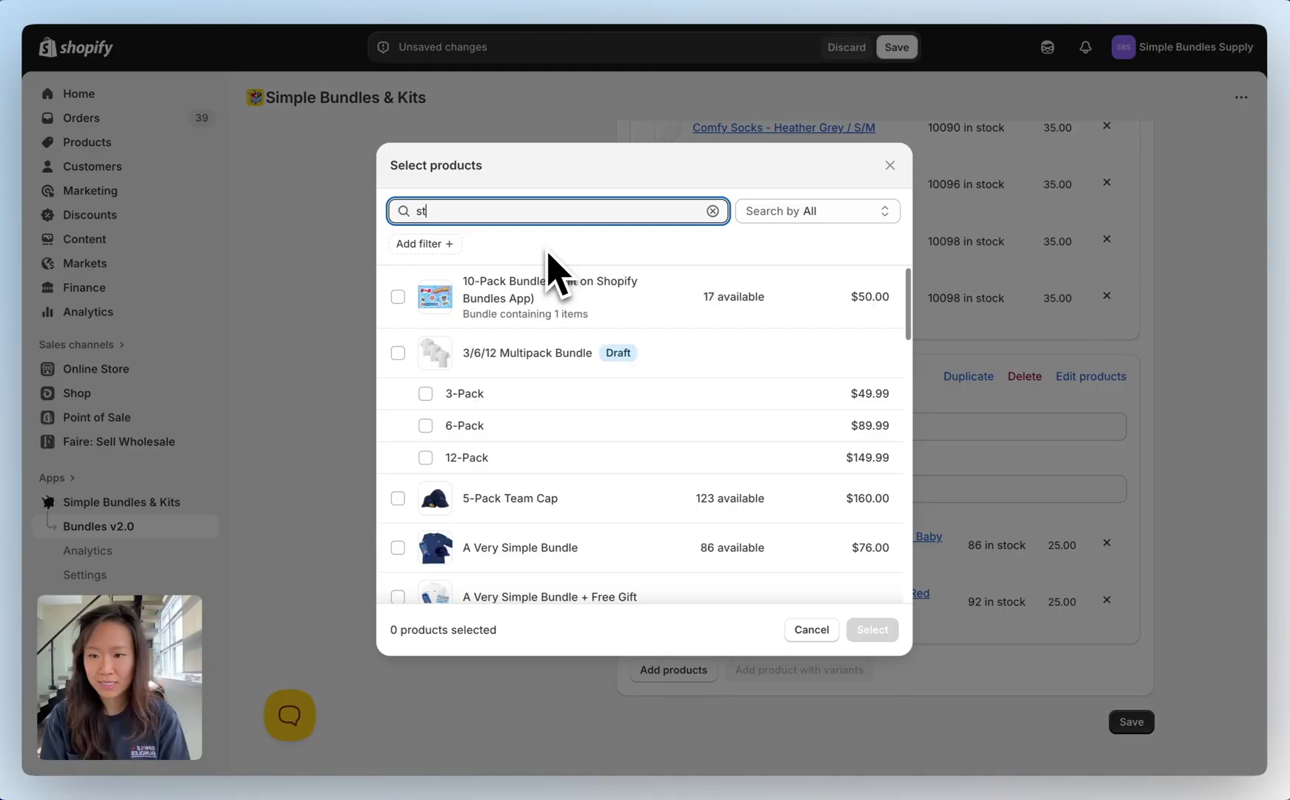
scroll(557, 323, down, 5)
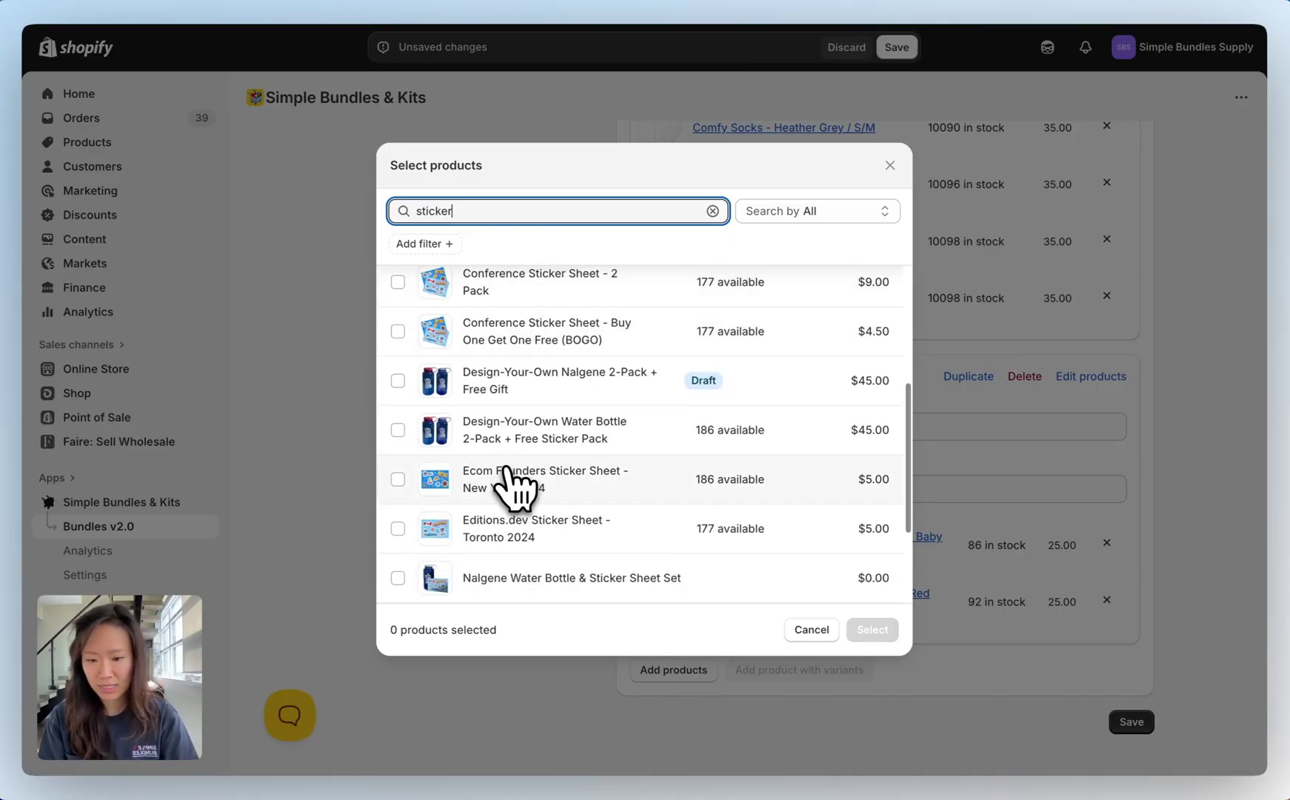
click(507, 474)
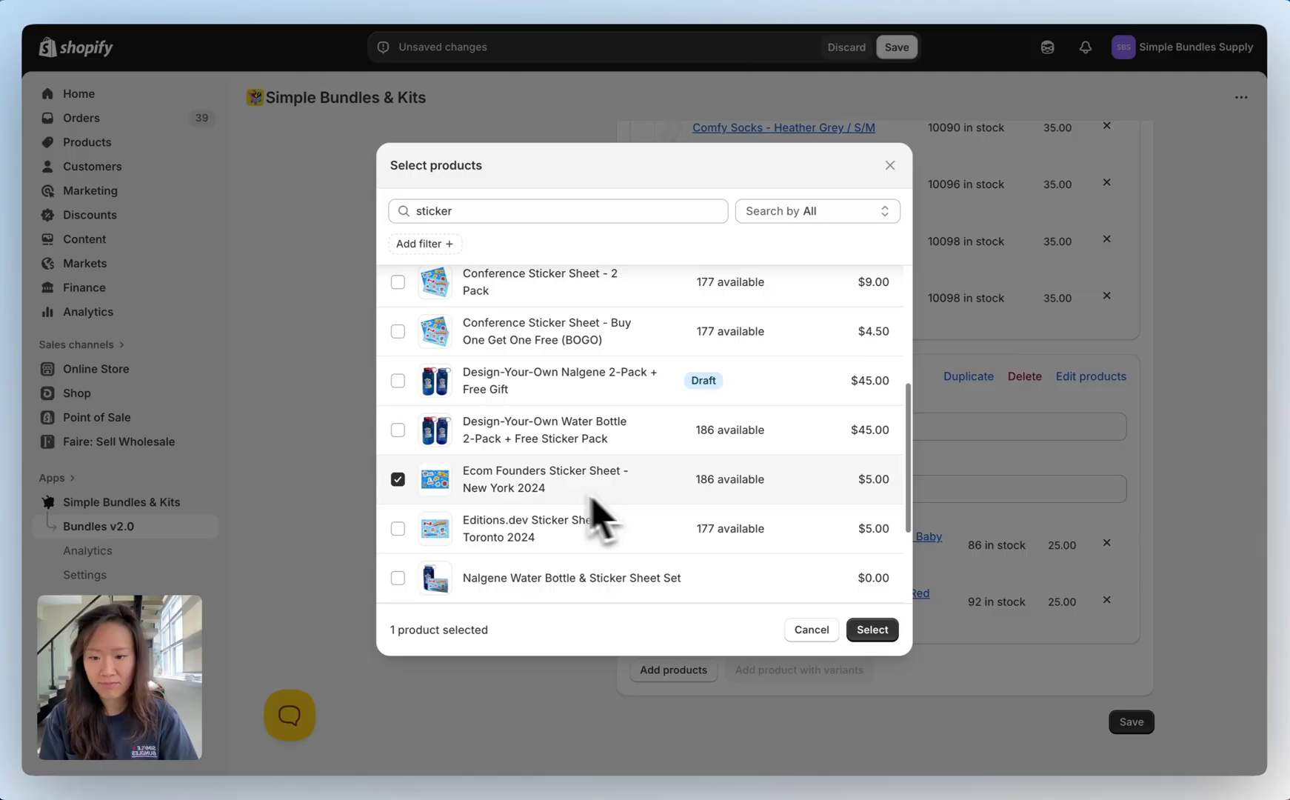
click(572, 540)
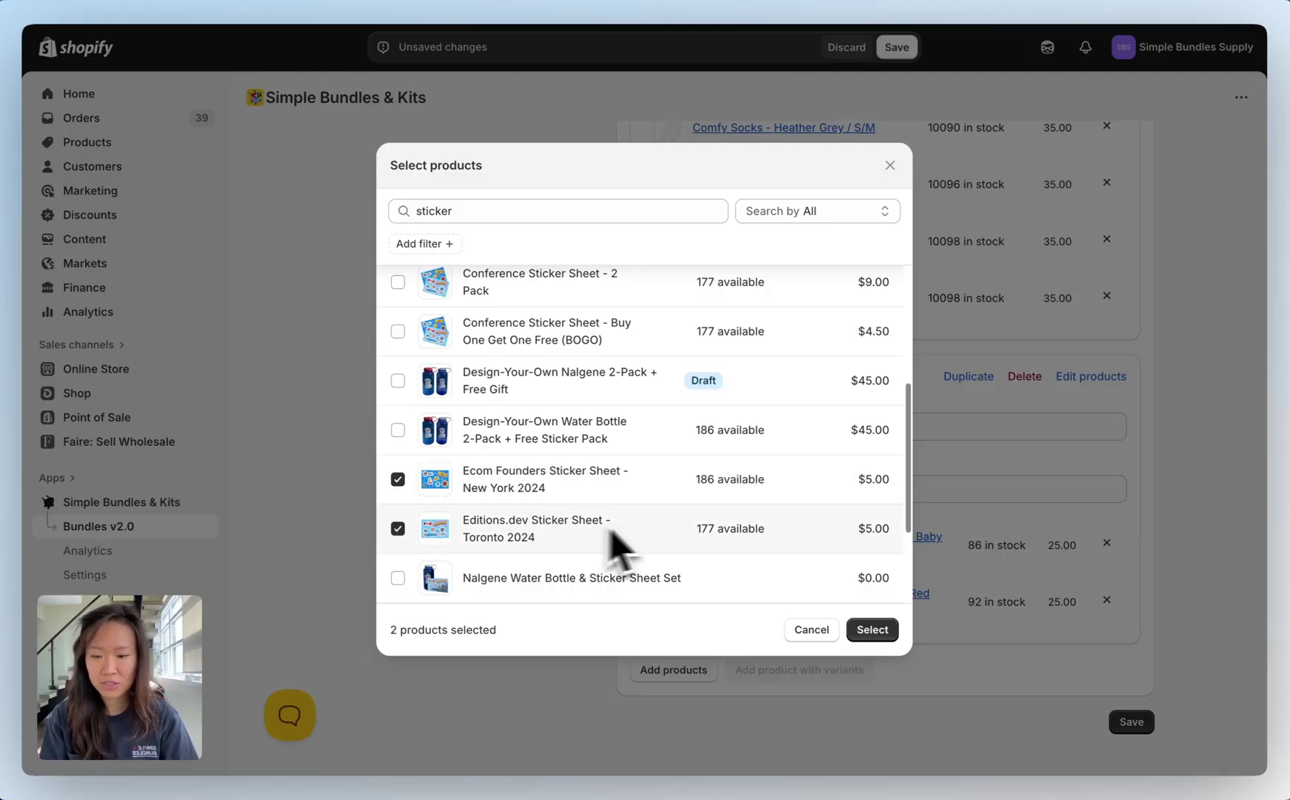
click(902, 630)
Rename the fifth product's dropdown title to 'Sticker Edition'.
scroll(1200, 533, down, 5)
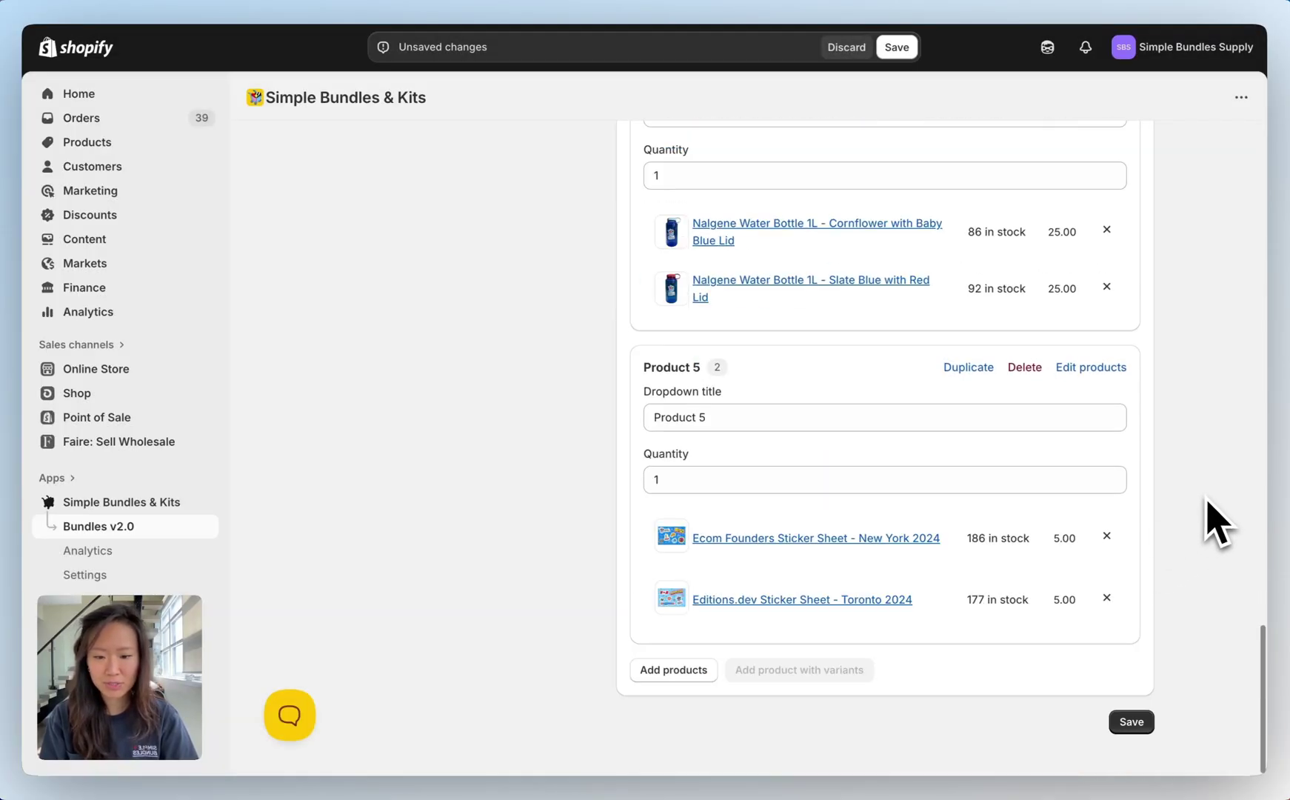
click(779, 423)
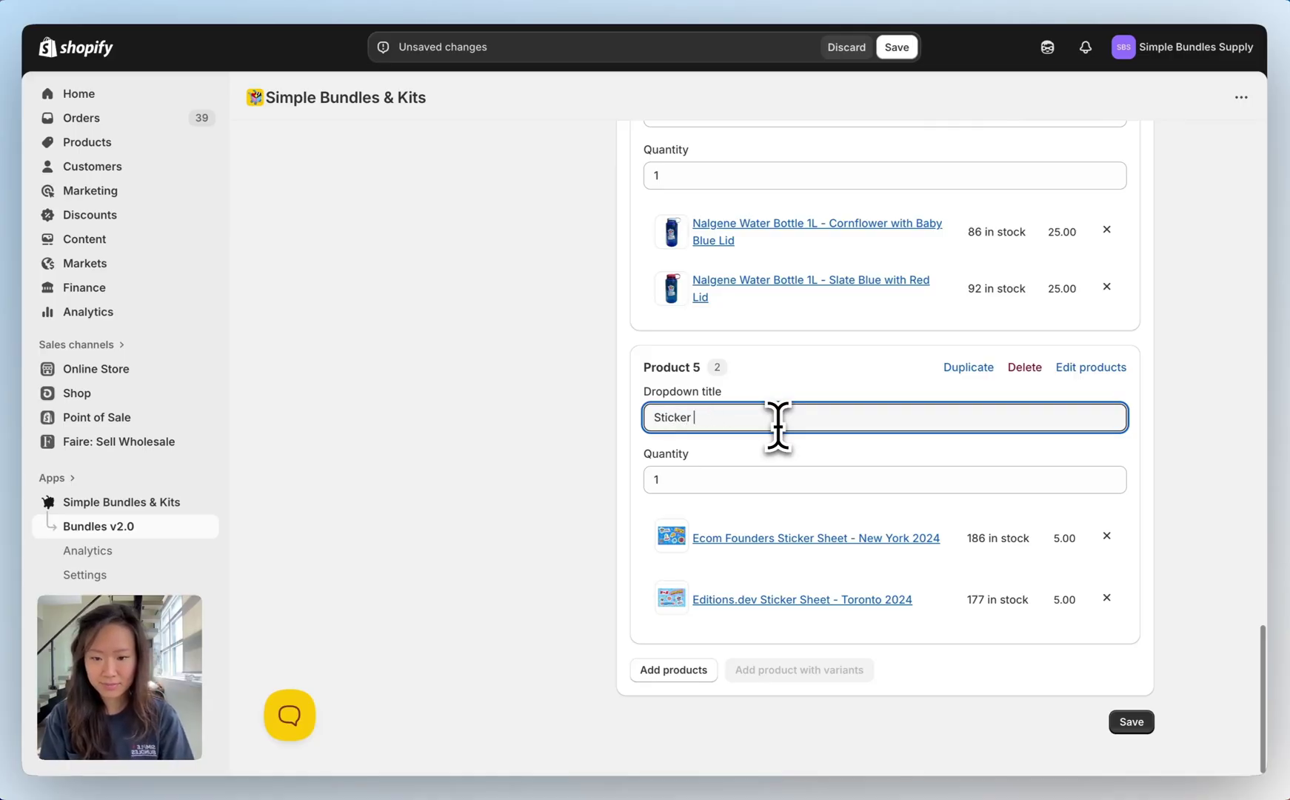
click(1166, 529)
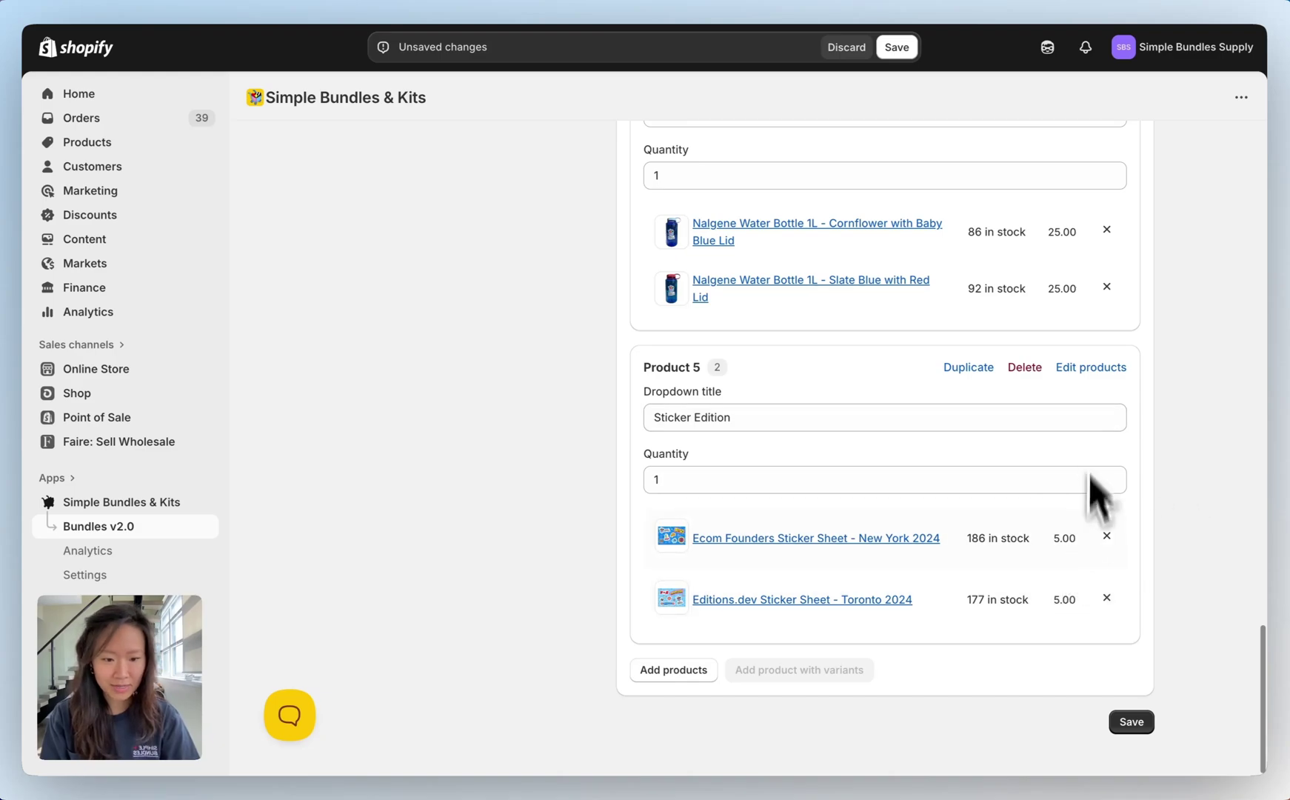
Set both sticker sheets' bundle item prices to 0.00 in the price editor.
scroll(1094, 496, up, 20)
click(1086, 535)
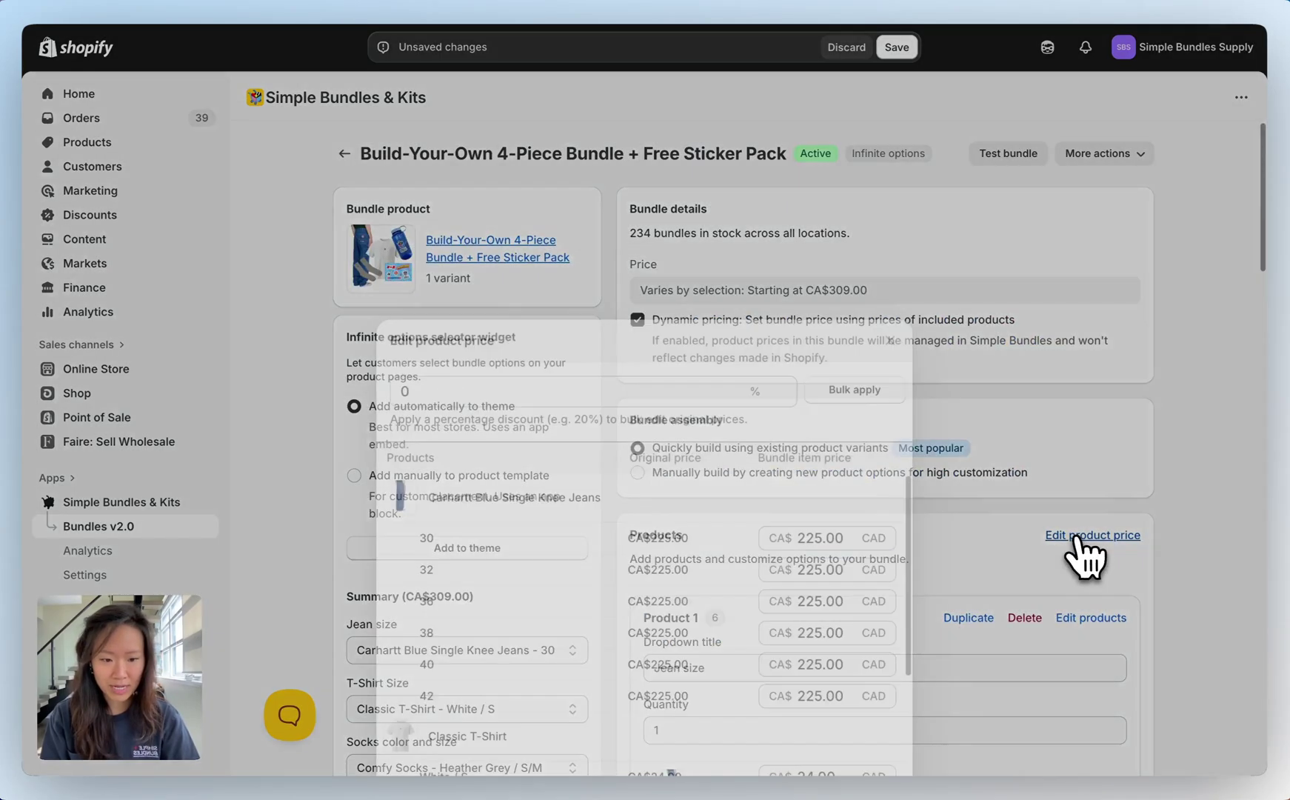
scroll(651, 589, down, 10)
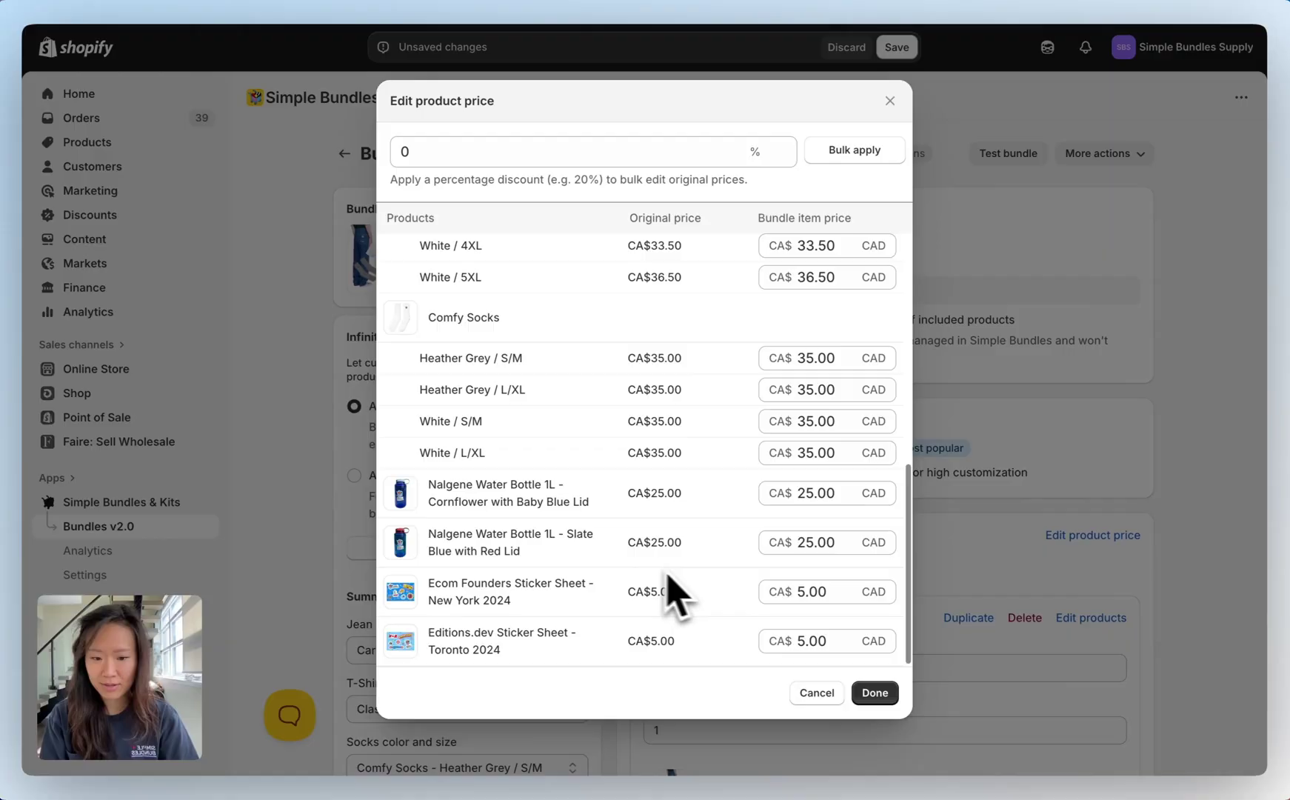
click(835, 593)
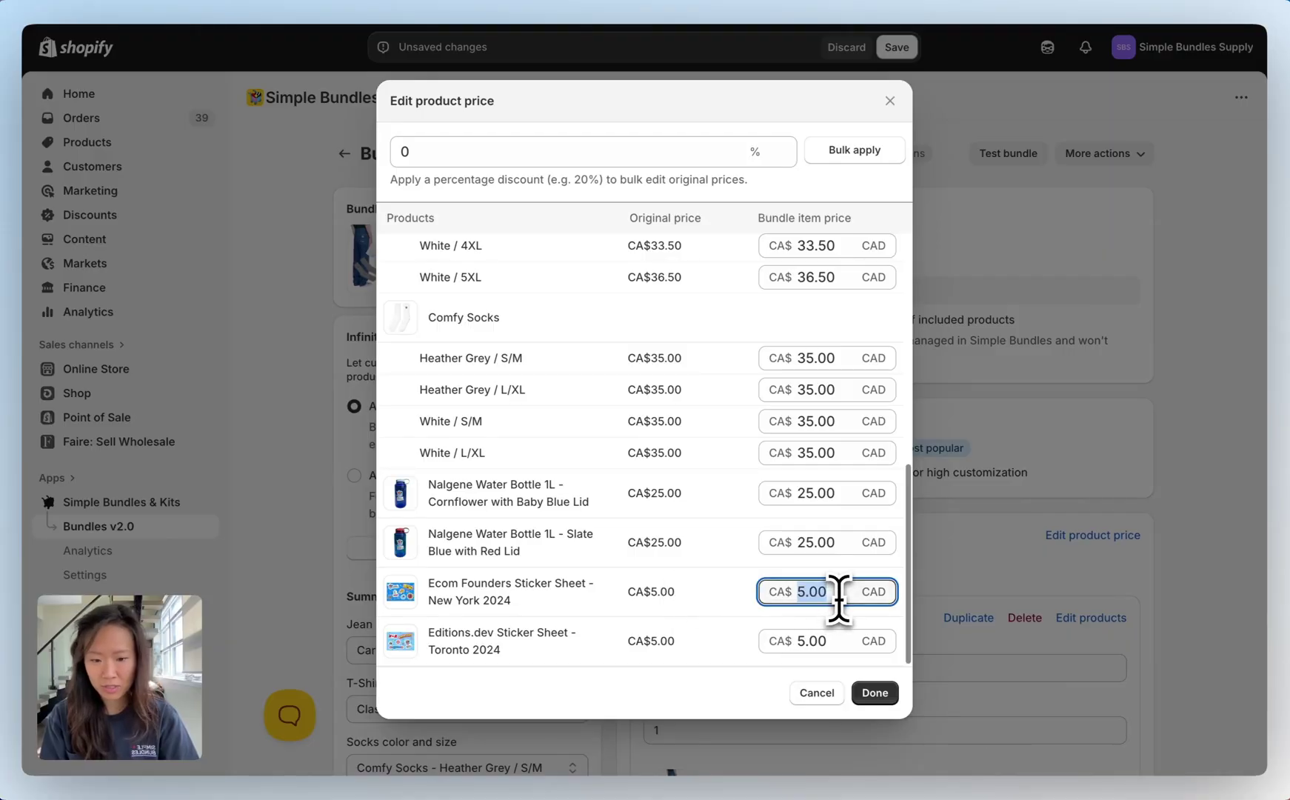
click(838, 642)
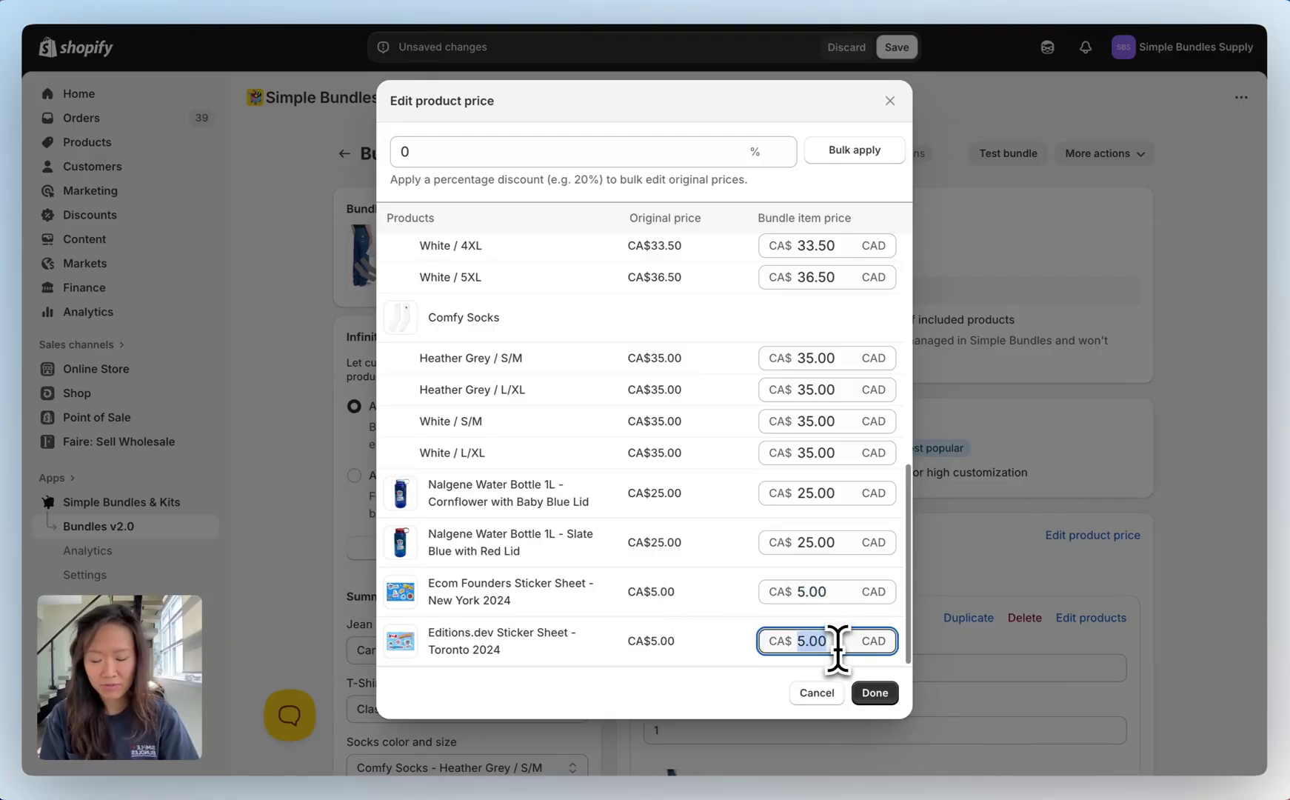
click(834, 592)
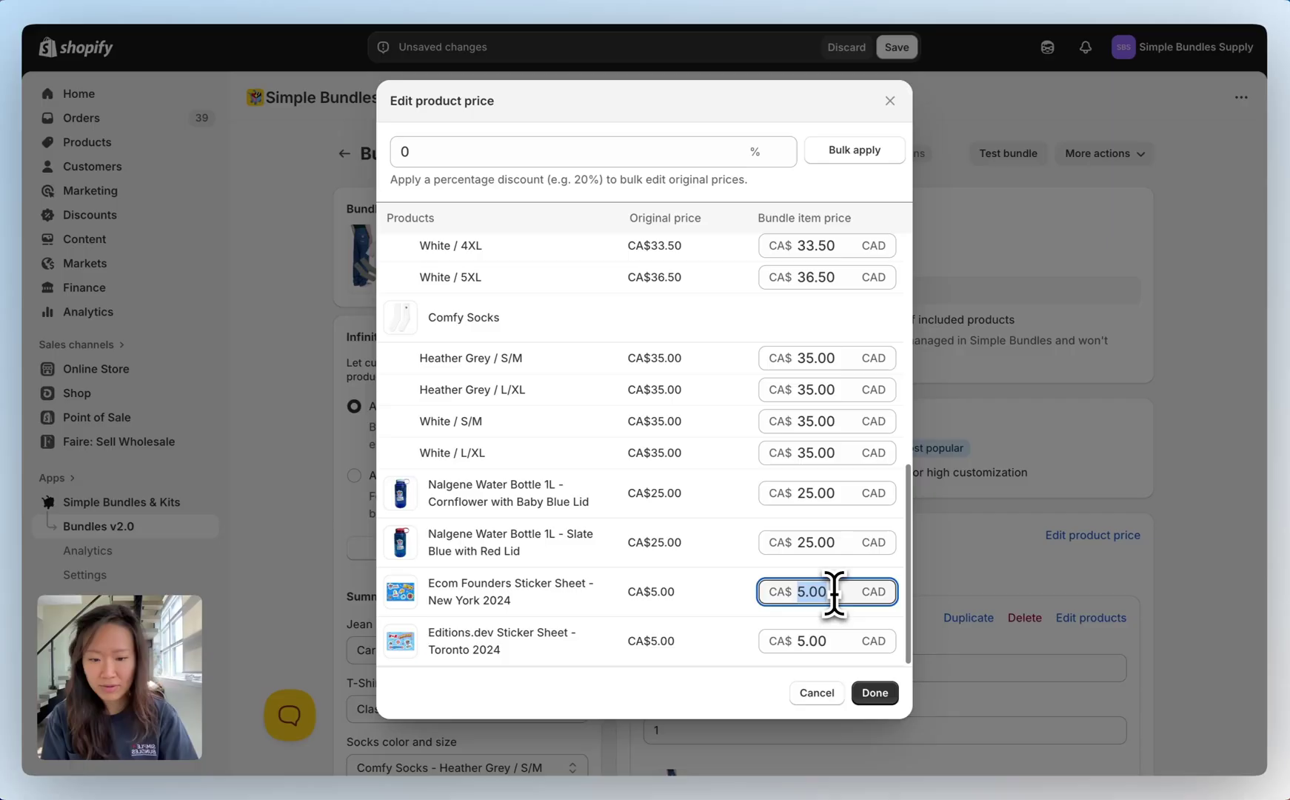
text(0)
click(835, 640)
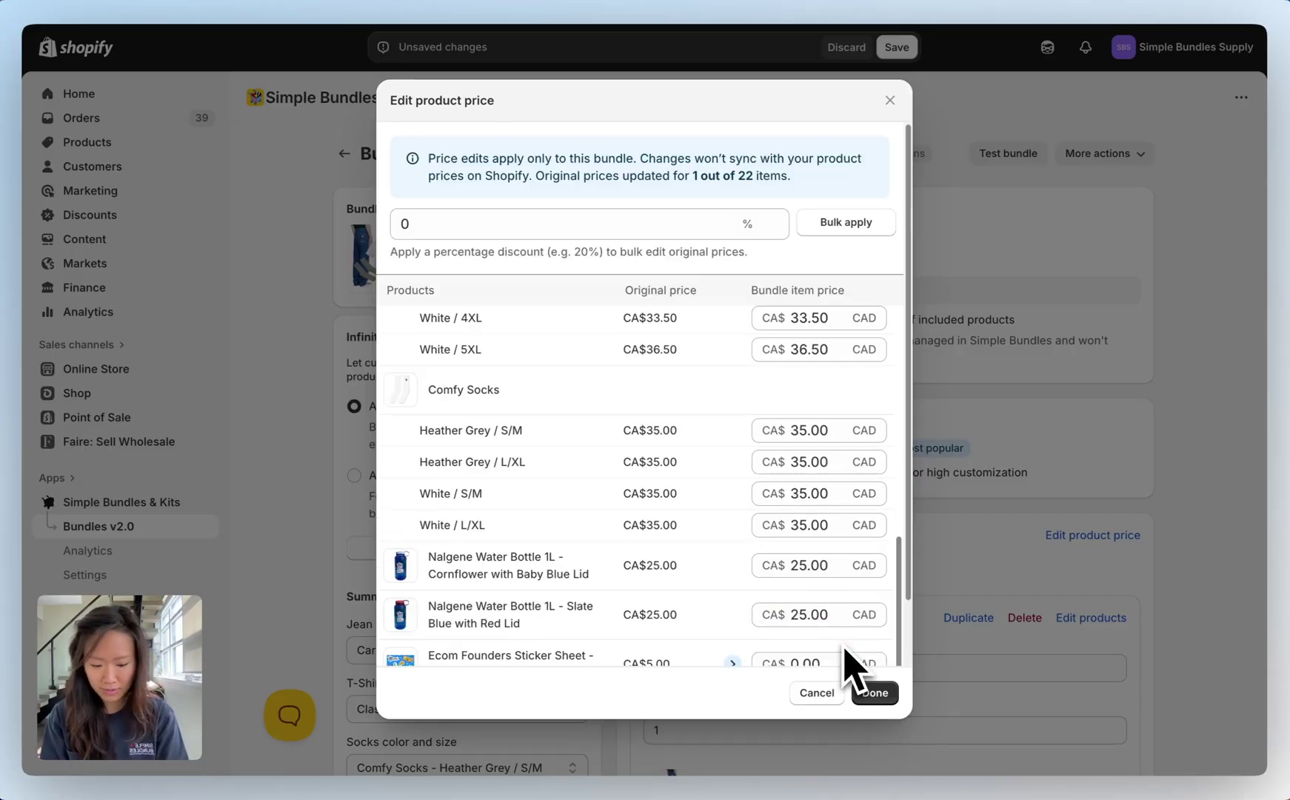
text(-)
click(733, 730)
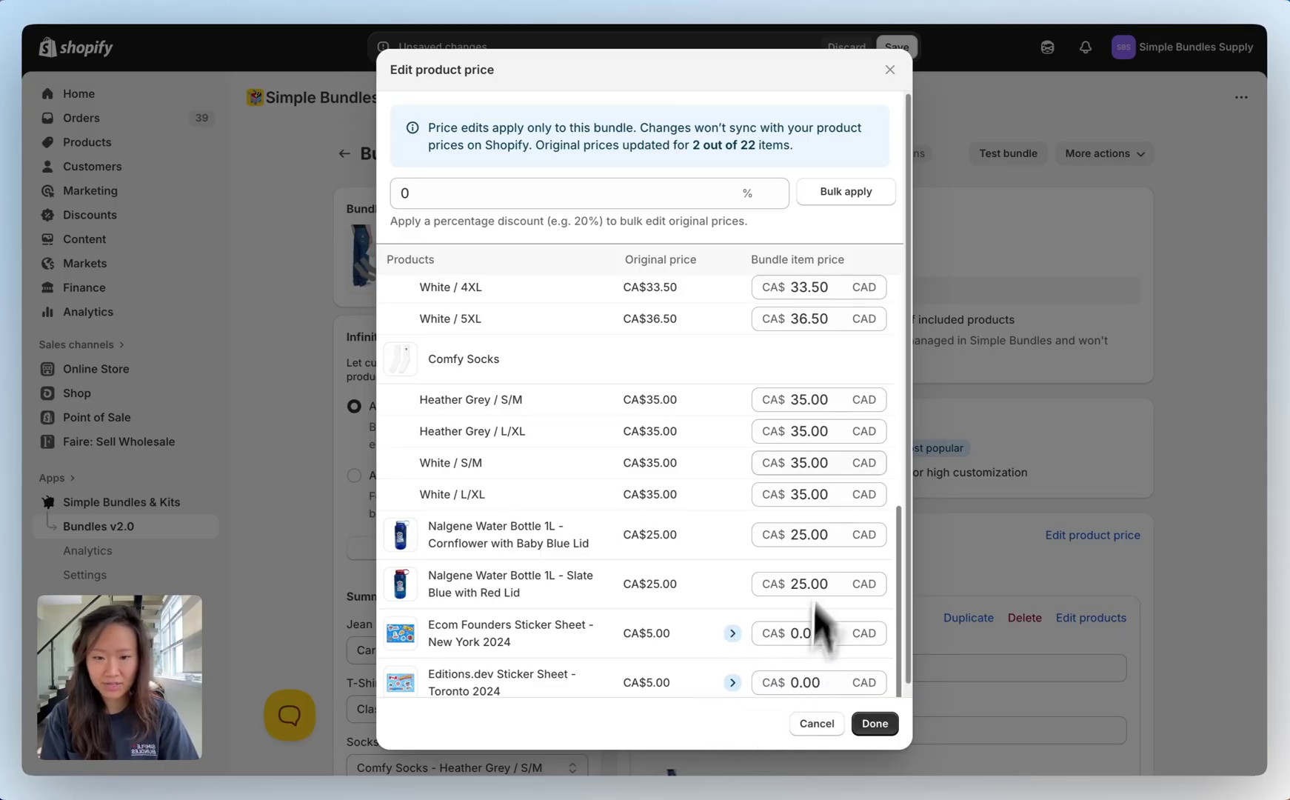
Enter 20 as the bulk percentage discount value.
scroll(820, 628, up, 10)
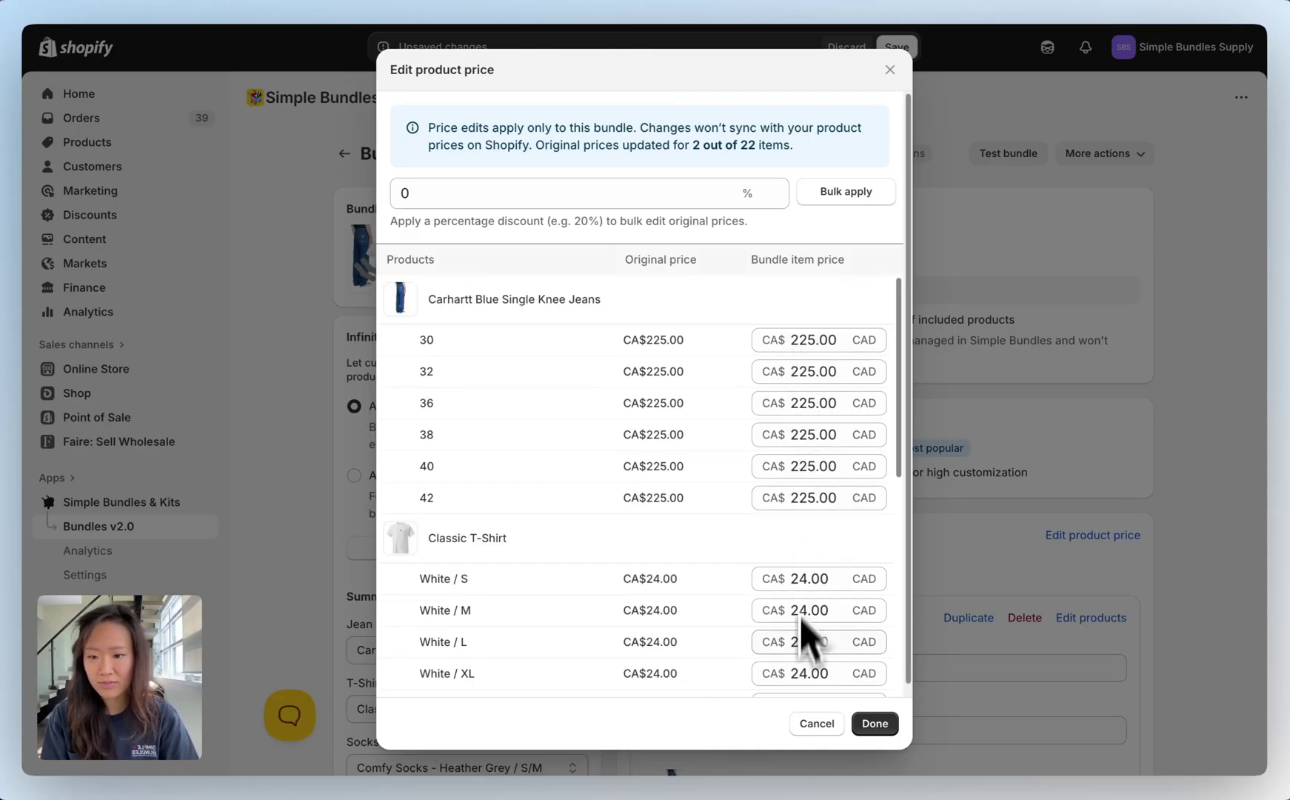
click(455, 197)
double_click(413, 195)
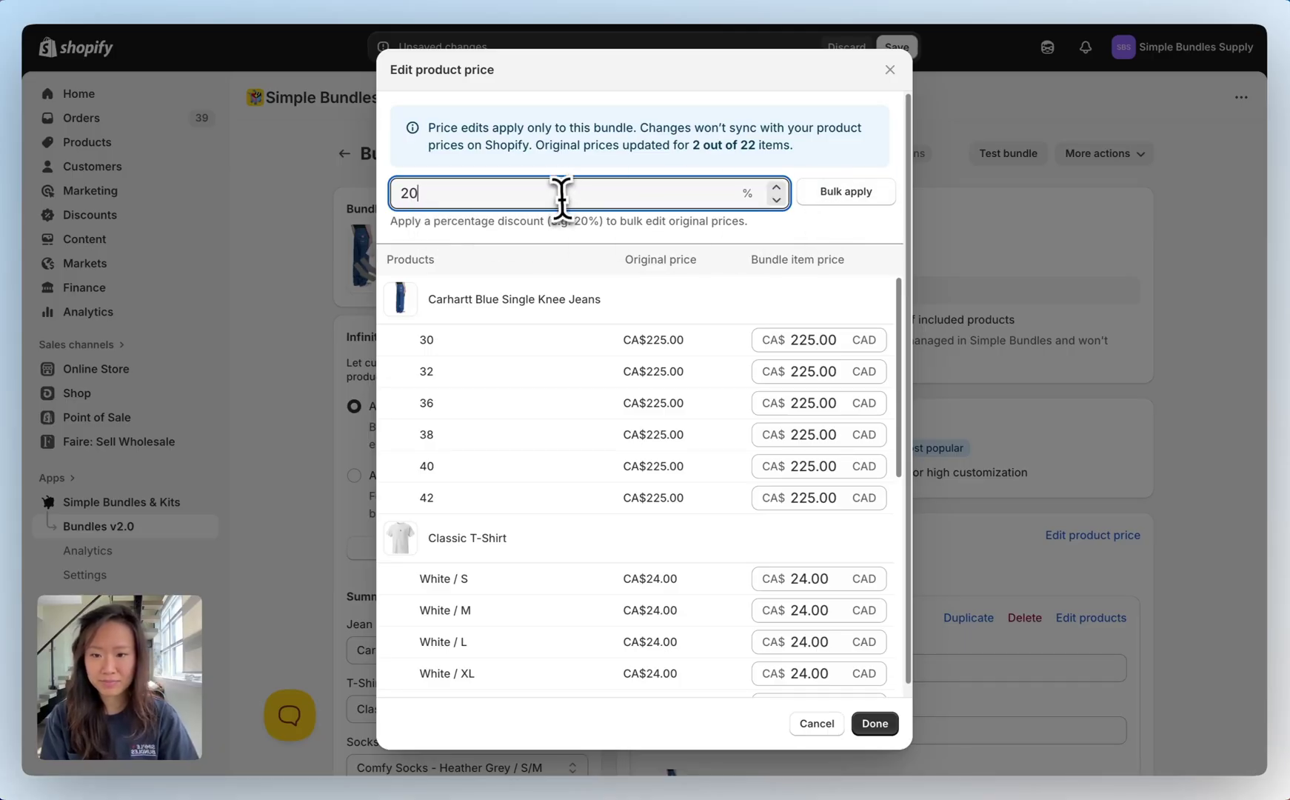
Apply the price edits and save the bundle changes.
click(875, 723)
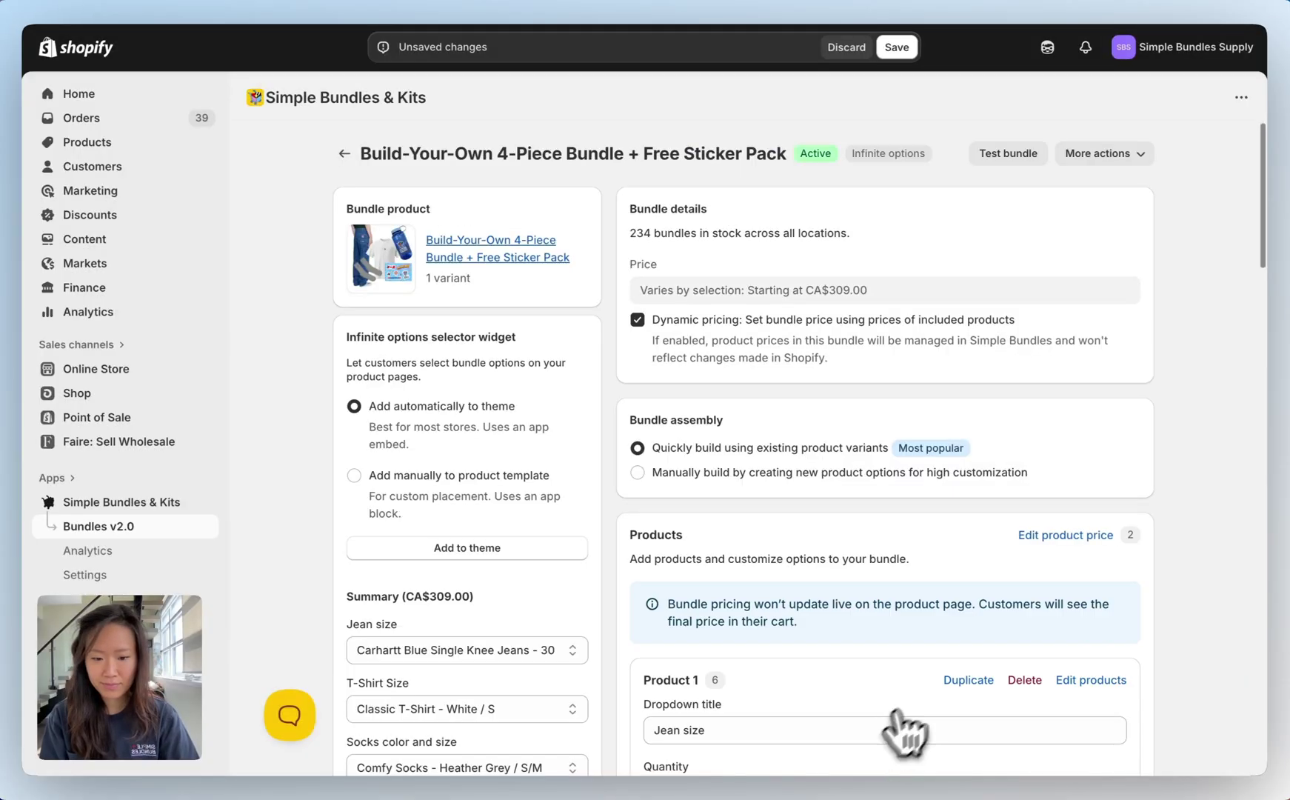
scroll(1241, 618, down, 10)
scroll(1232, 600, down, 10)
mouse_move(1058, 539)
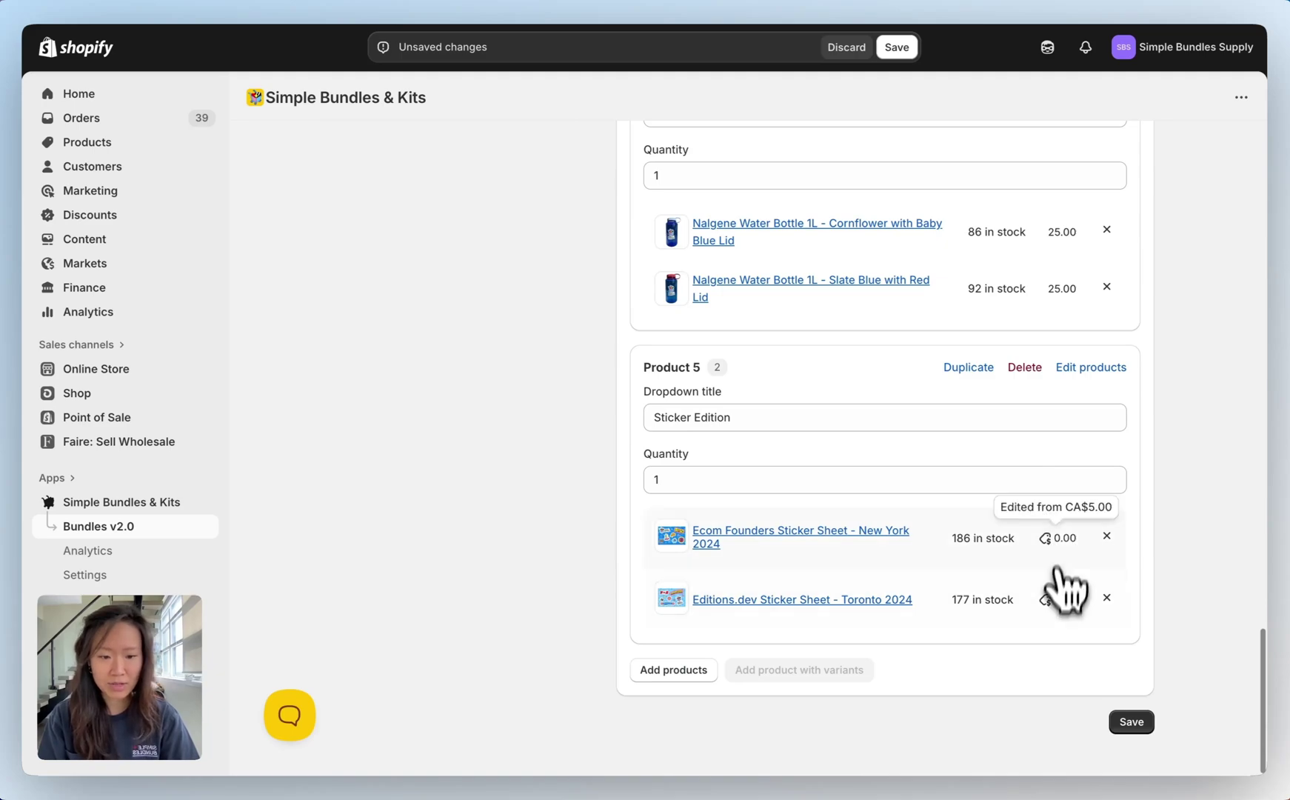
click(1136, 728)
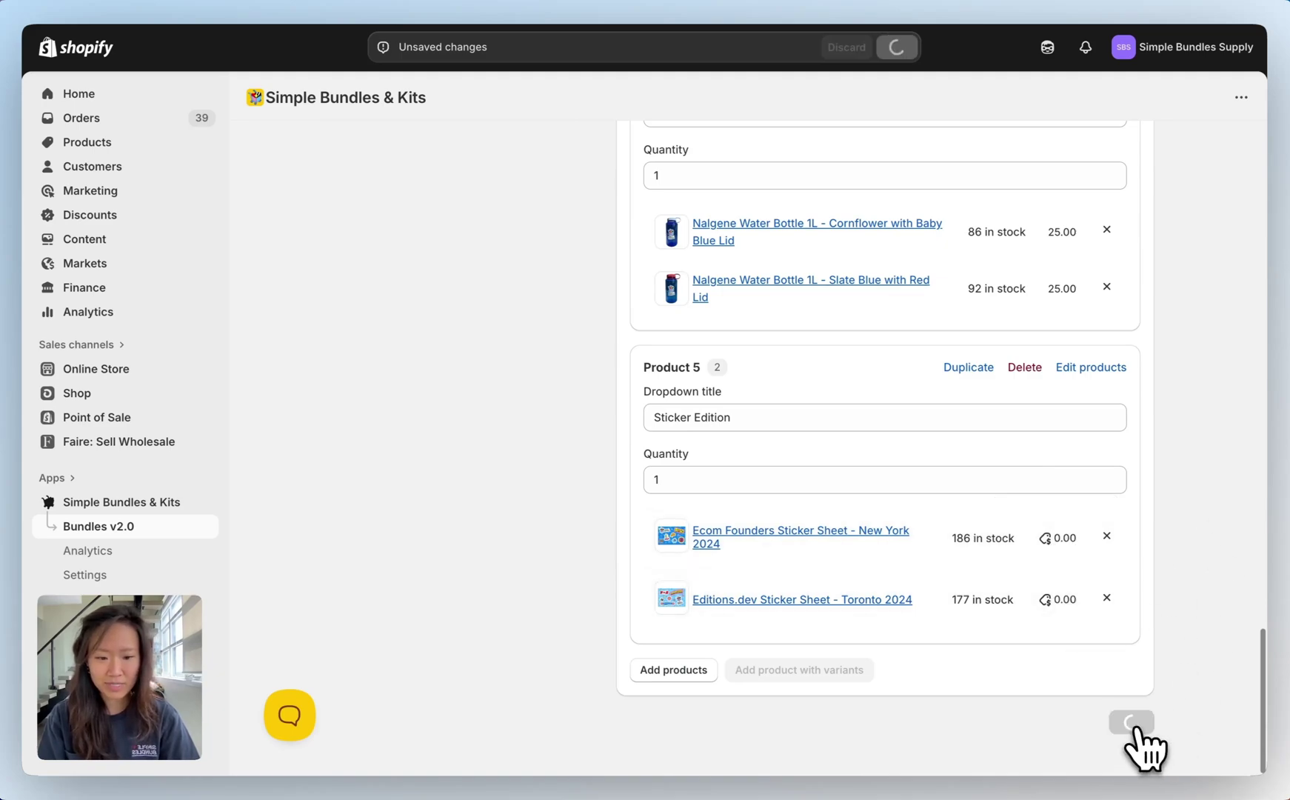
Preview summary choices, keeping jean size 30, Heather Grey / S/M socks, Cornflower bottle, New York 2024 sticker.
scroll(1200, 548, down, 5)
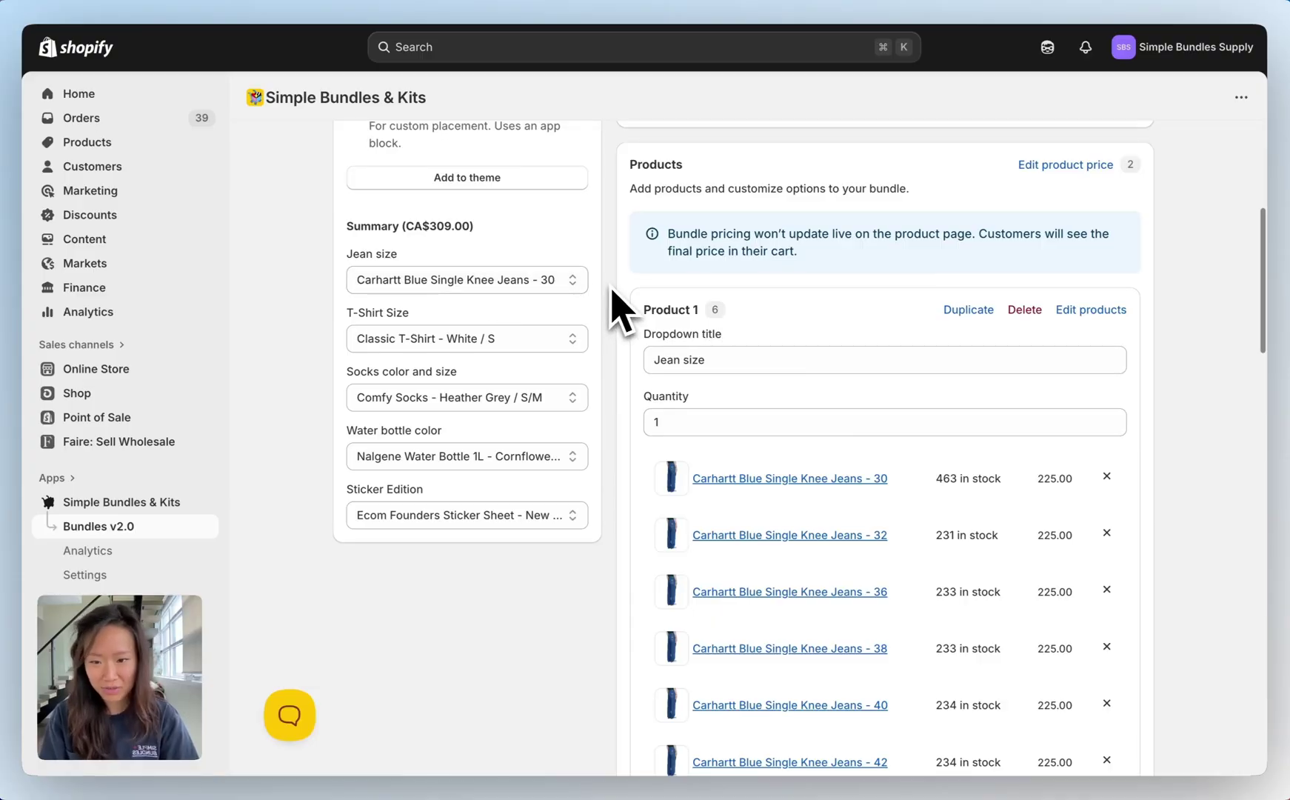
click(557, 289)
click(549, 283)
click(492, 399)
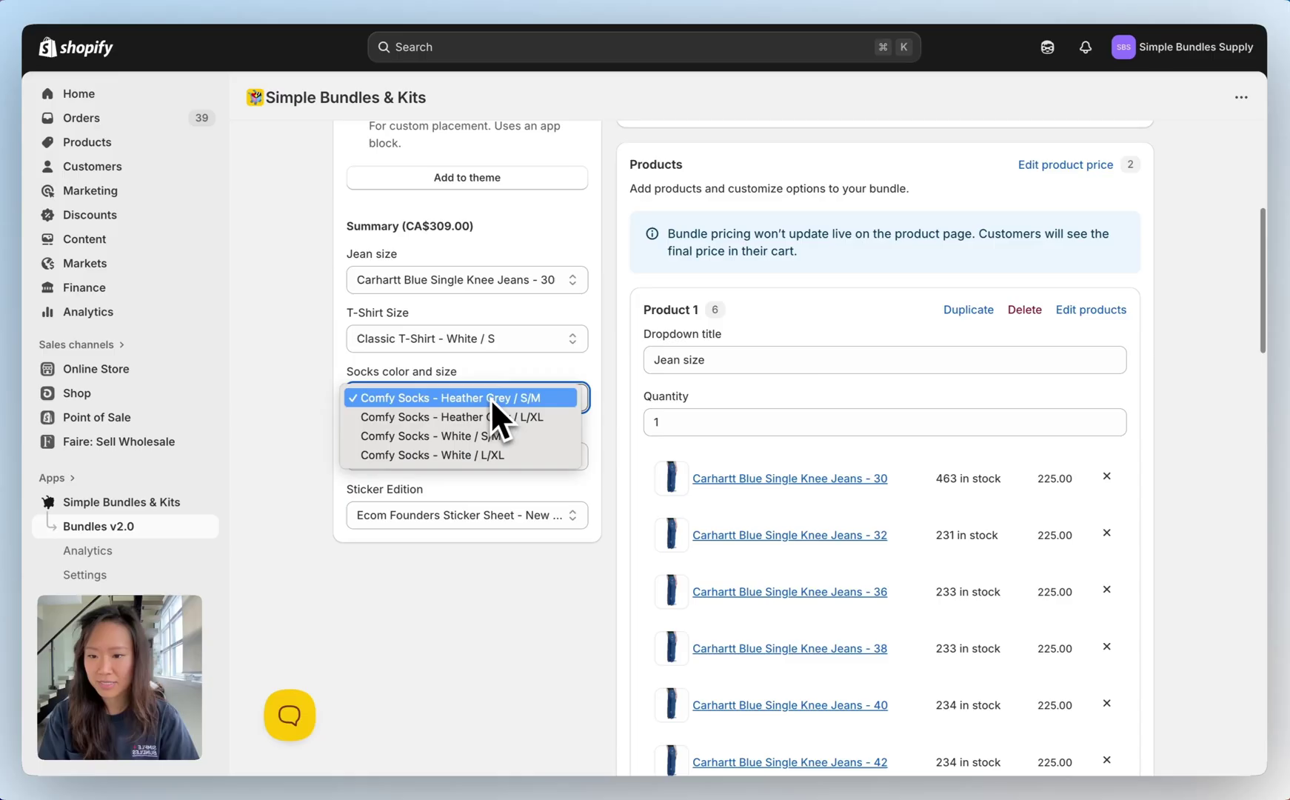
click(490, 468)
click(495, 467)
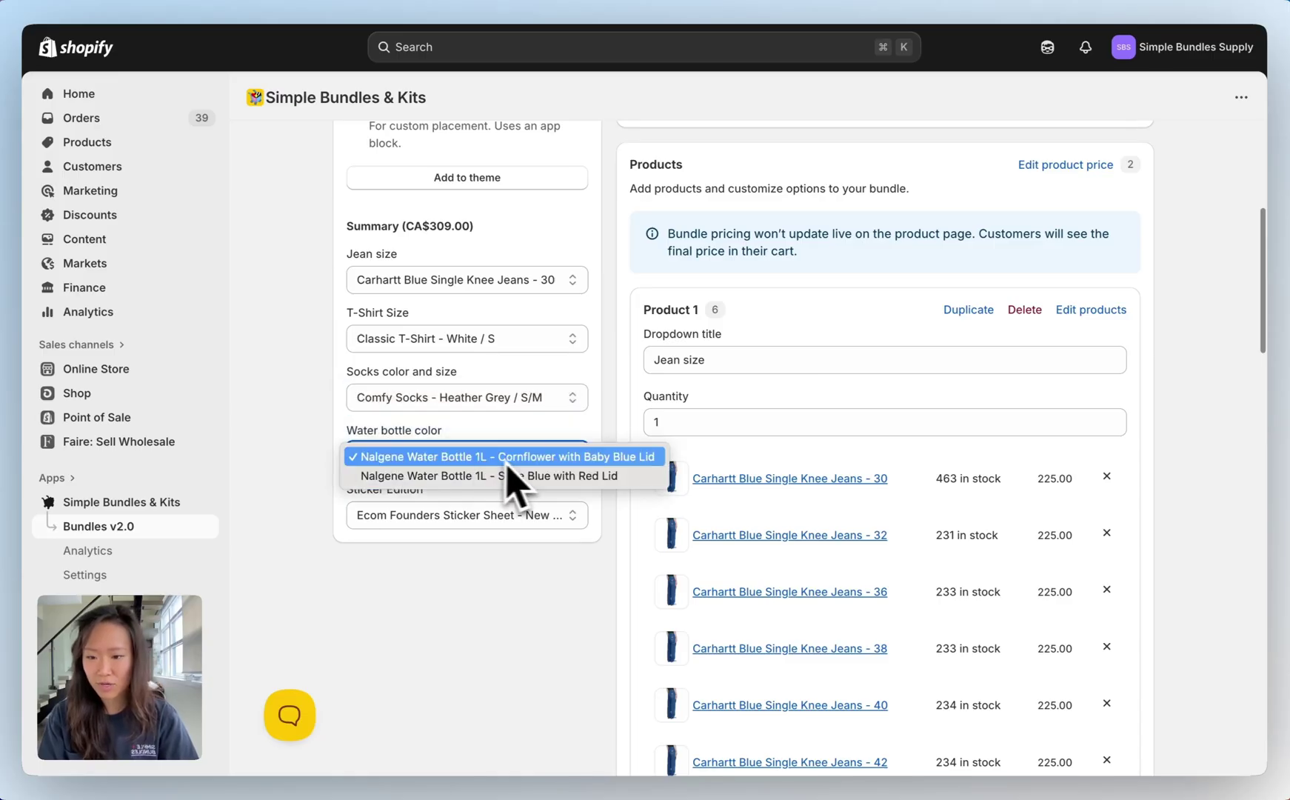
click(511, 520)
click(528, 518)
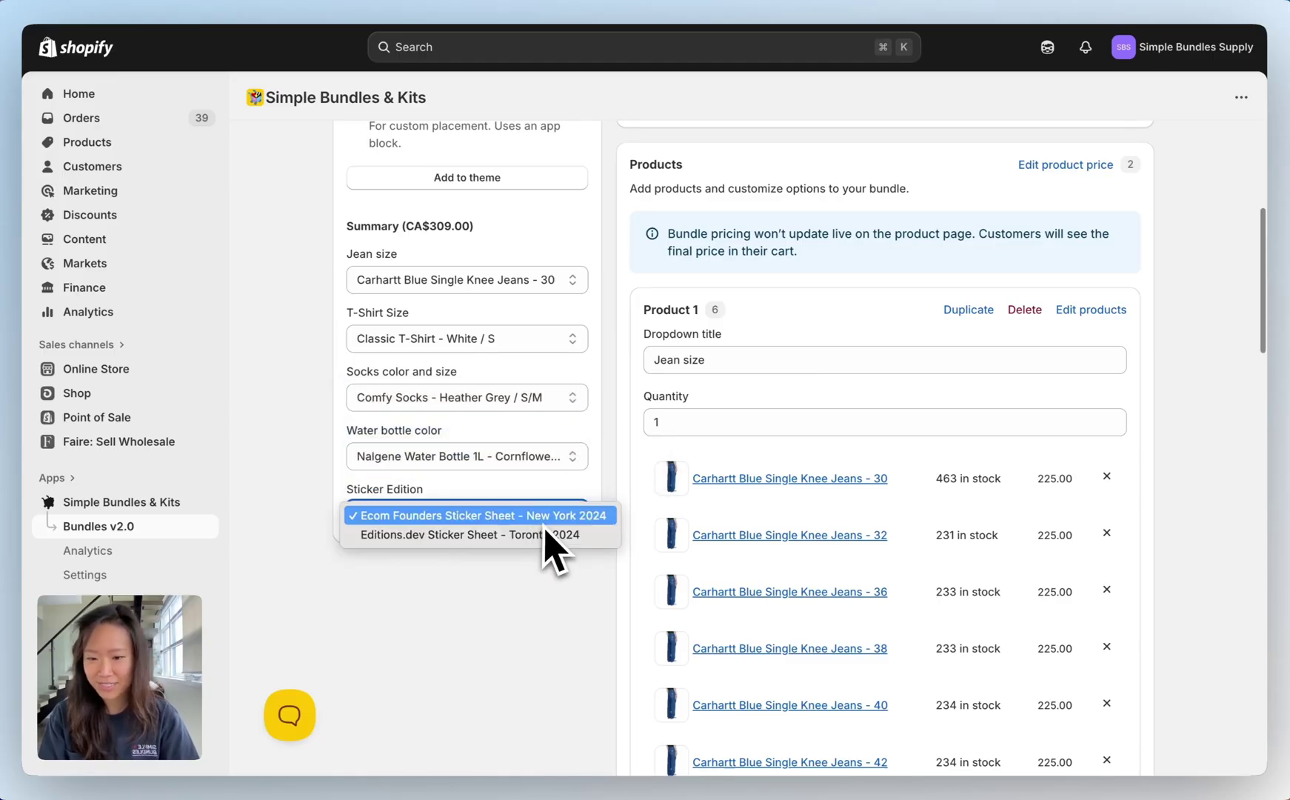
click(577, 590)
scroll(1193, 400, up, 5)
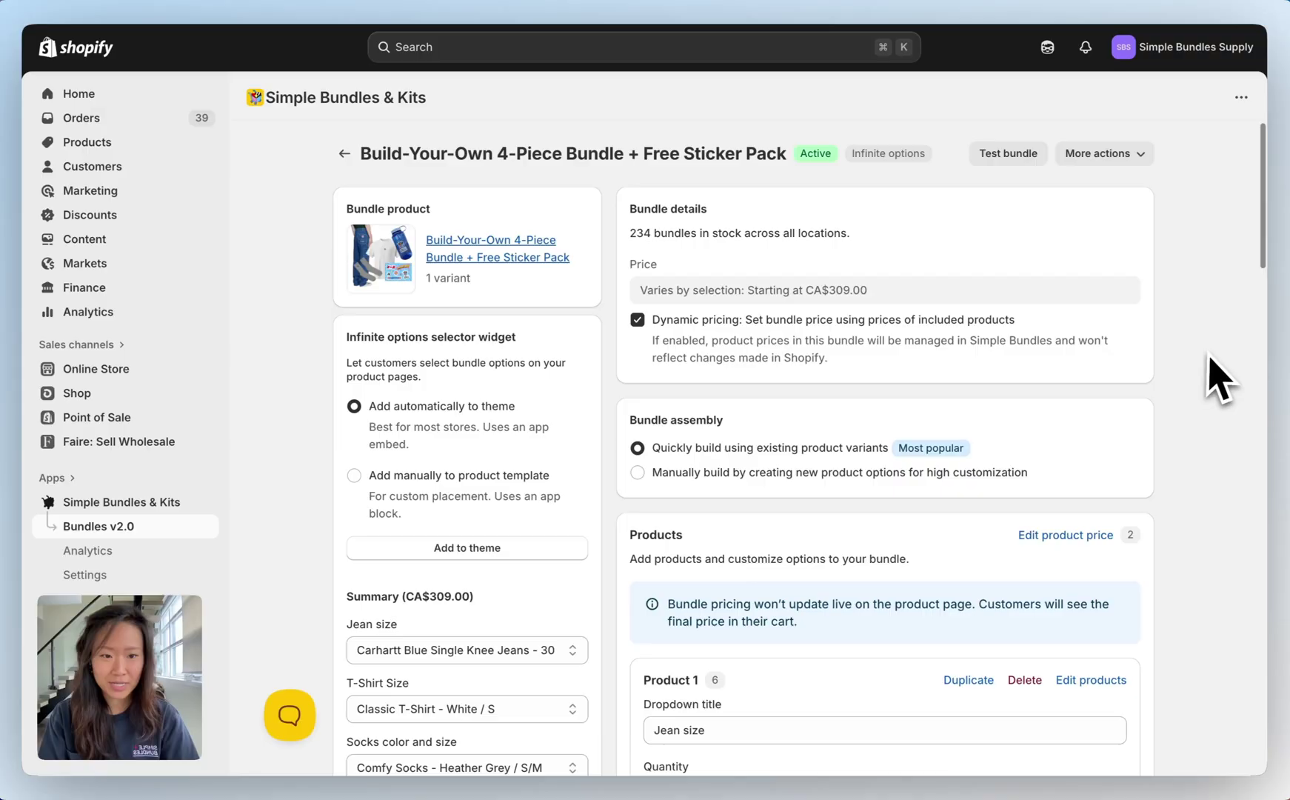
On the storefront page, set Sticker Edition to Editions.dev Sticker Sheet - Toronto 2024.
click(1126, 155)
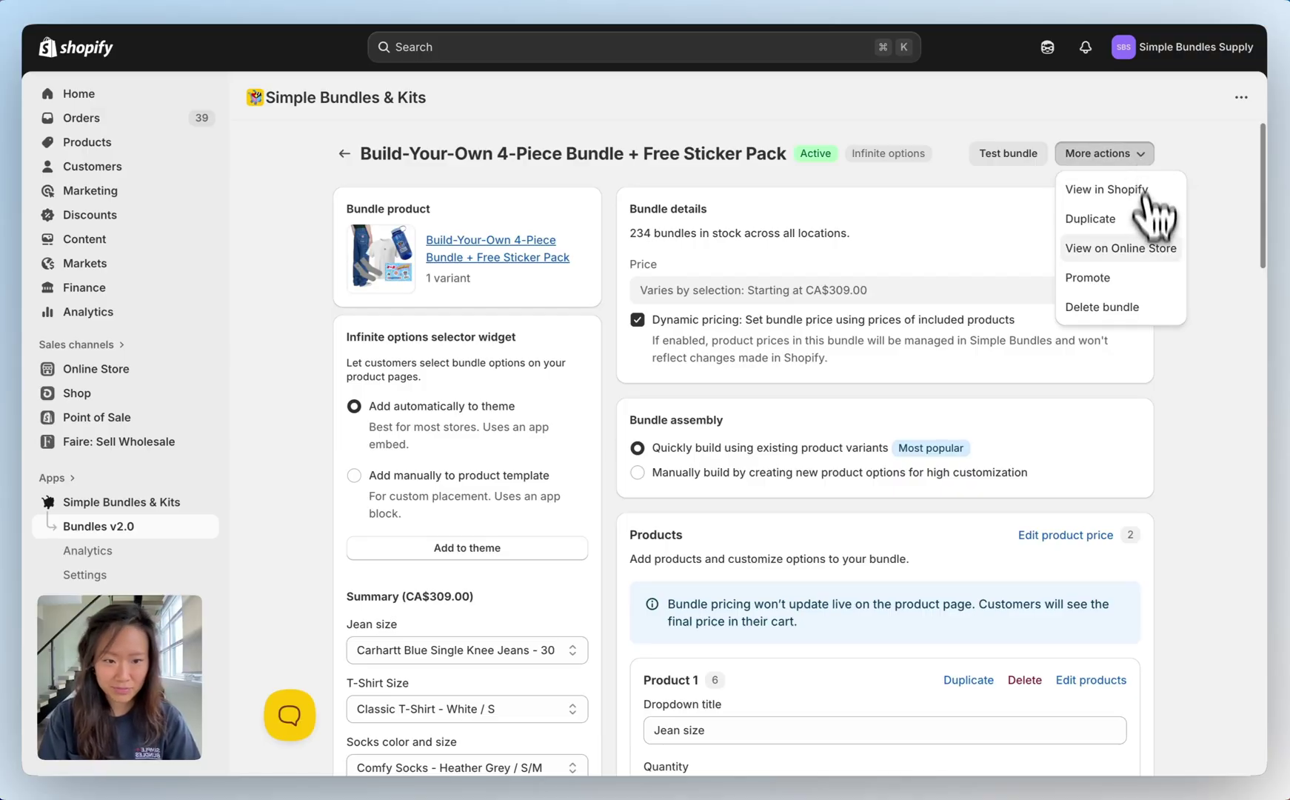
click(1152, 248)
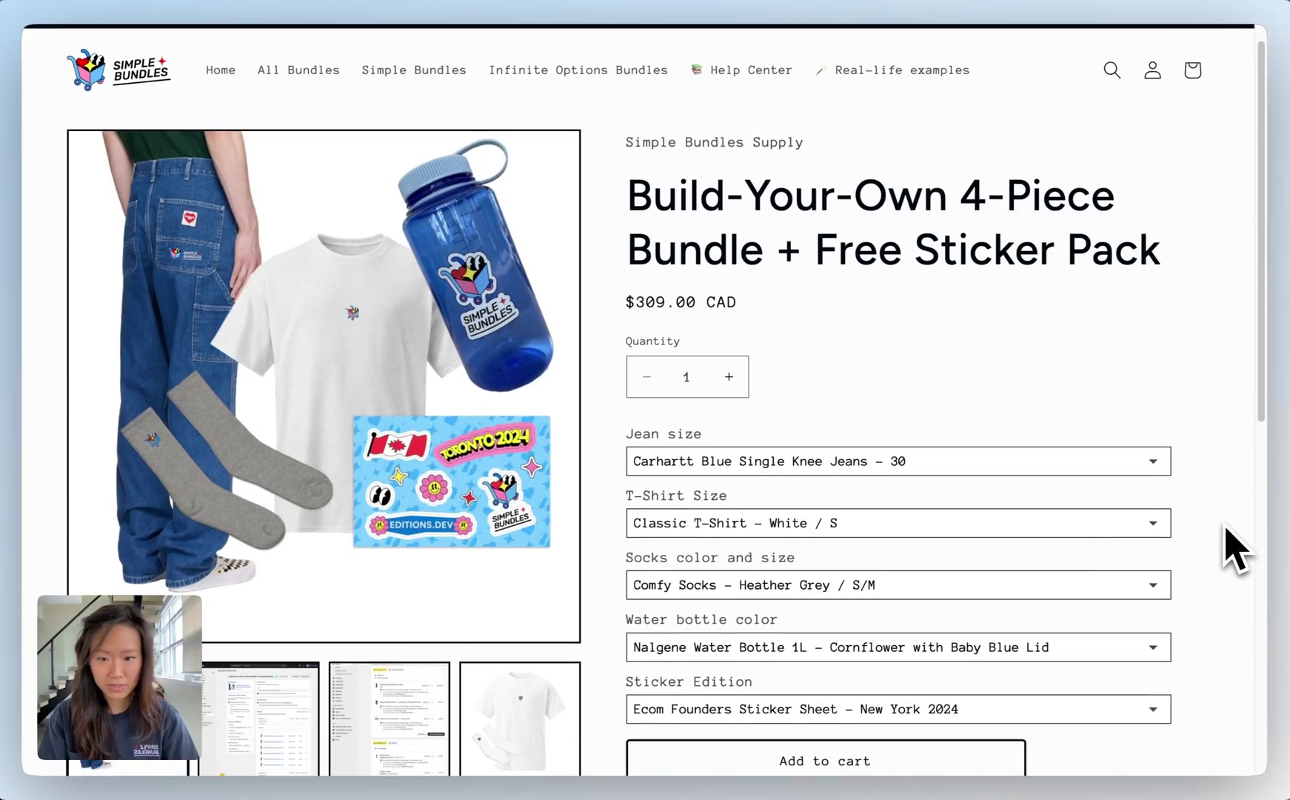
scroll(1236, 552, down, 2)
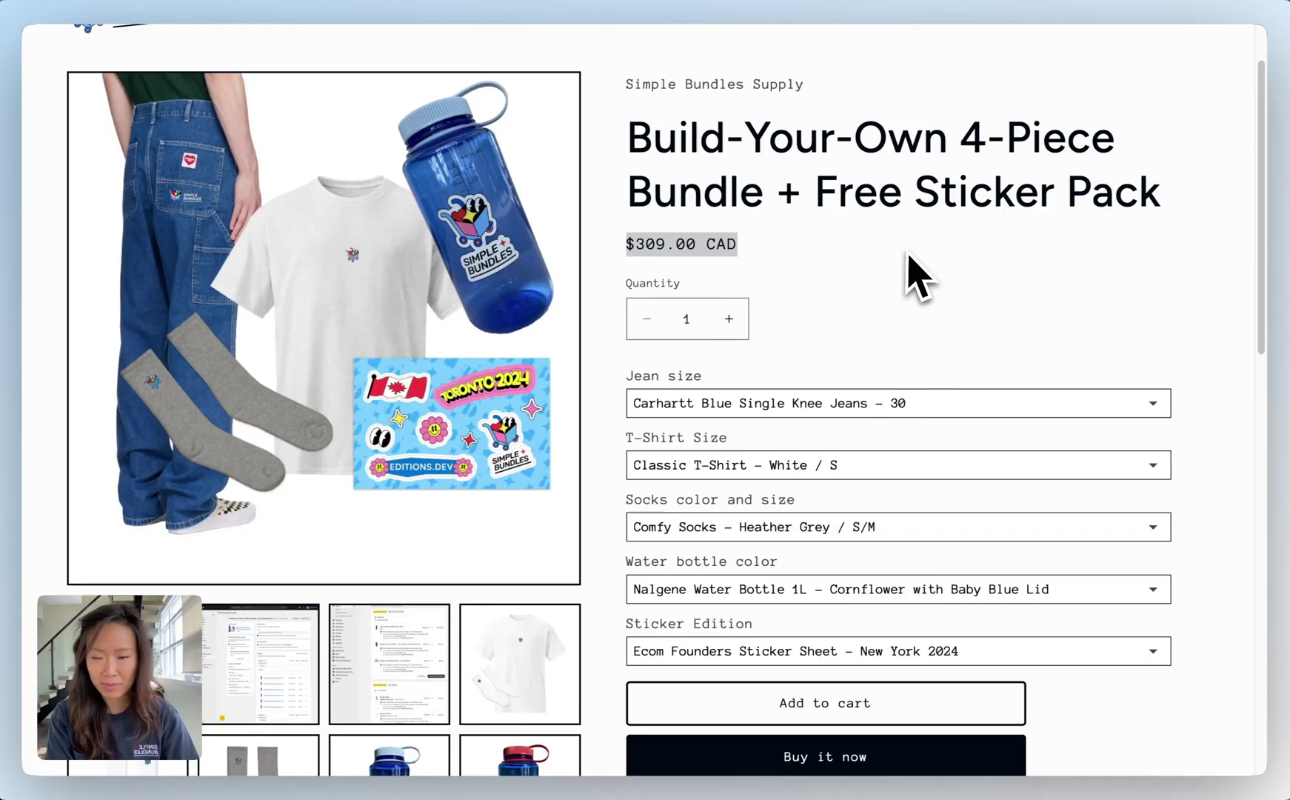
click(970, 650)
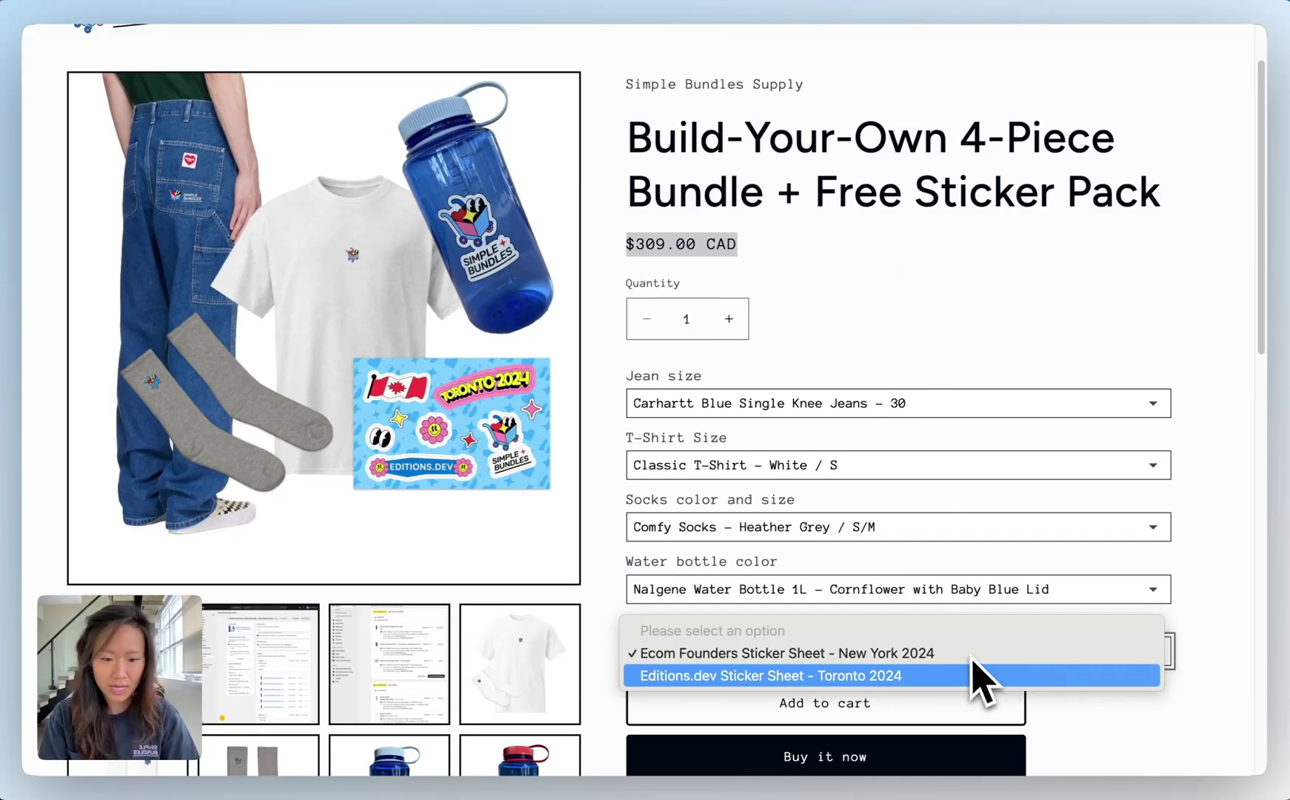
click(979, 675)
Keep jean size 30 and the White / S t-shirt, then add the bundle to the cart.
scroll(1148, 752, down, 1)
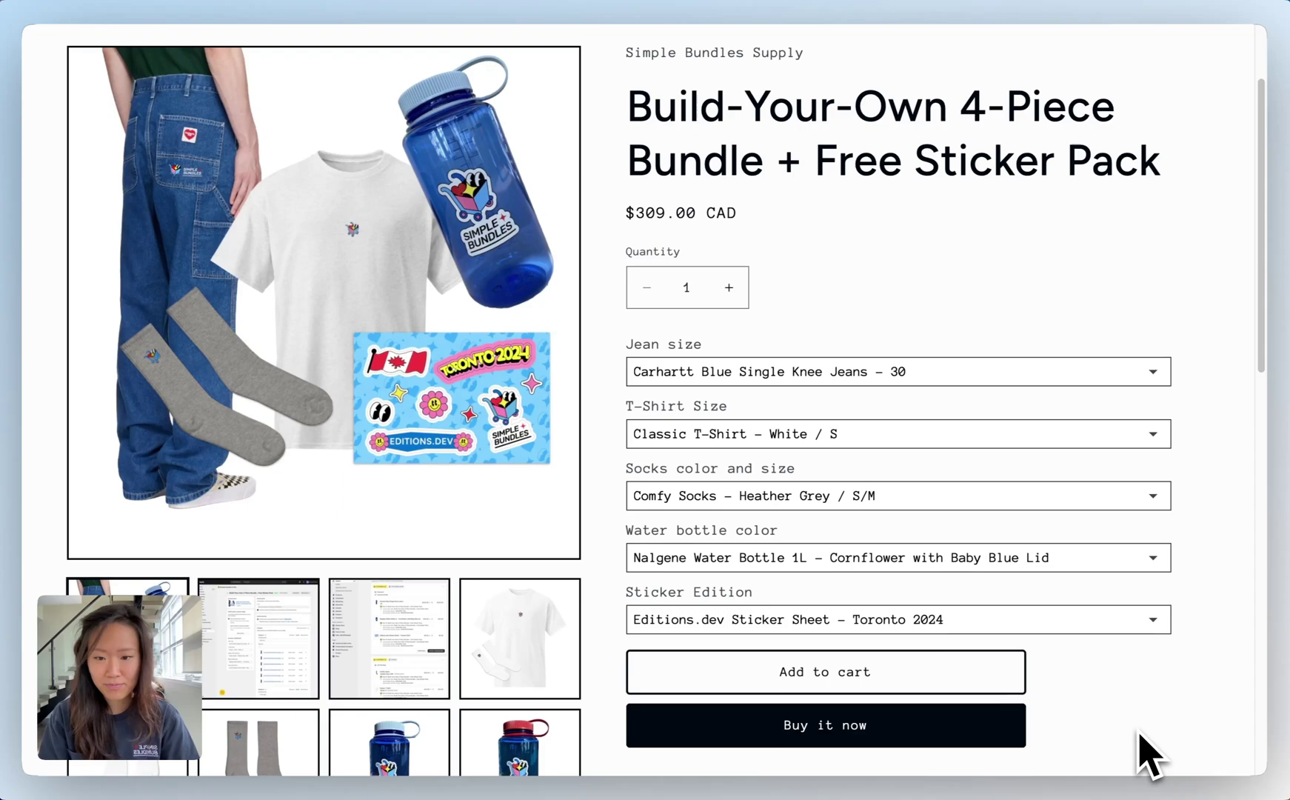
click(1024, 374)
click(1021, 379)
click(1000, 435)
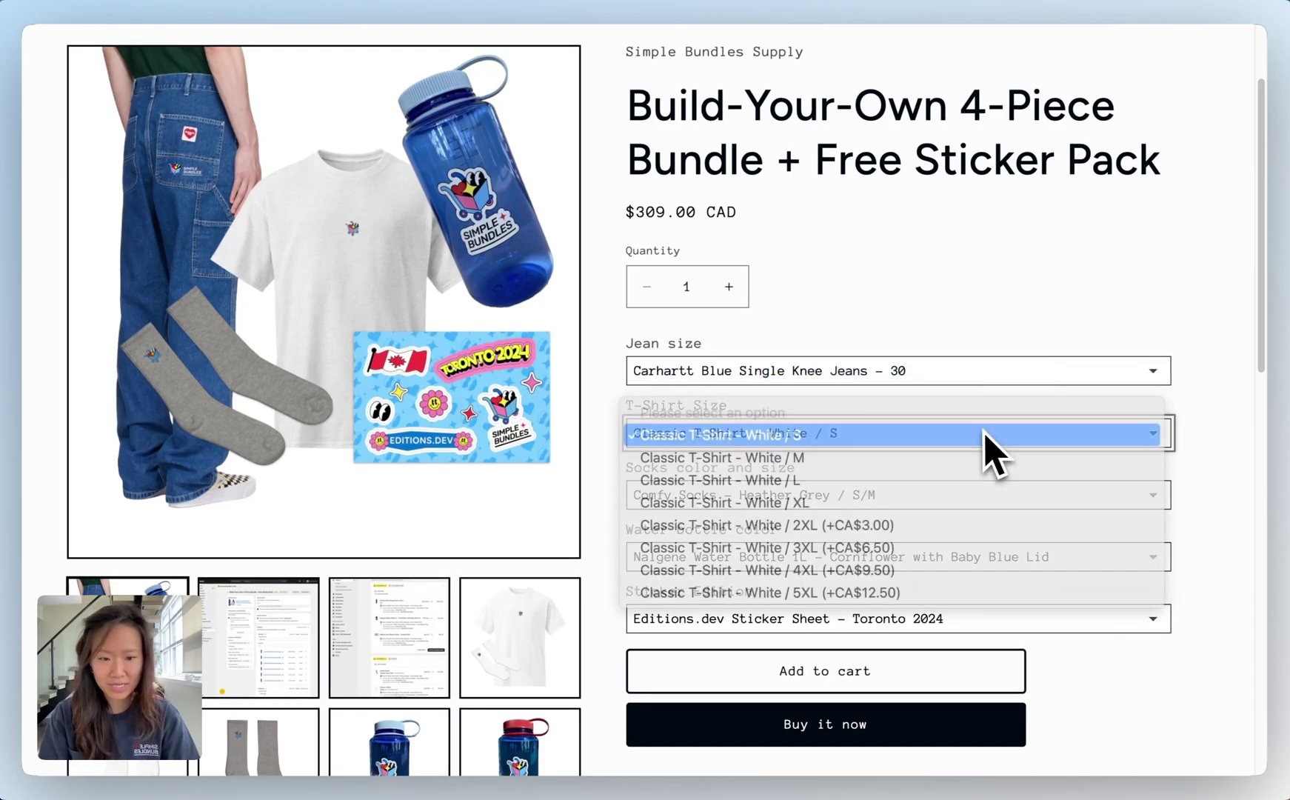
click(989, 437)
click(925, 686)
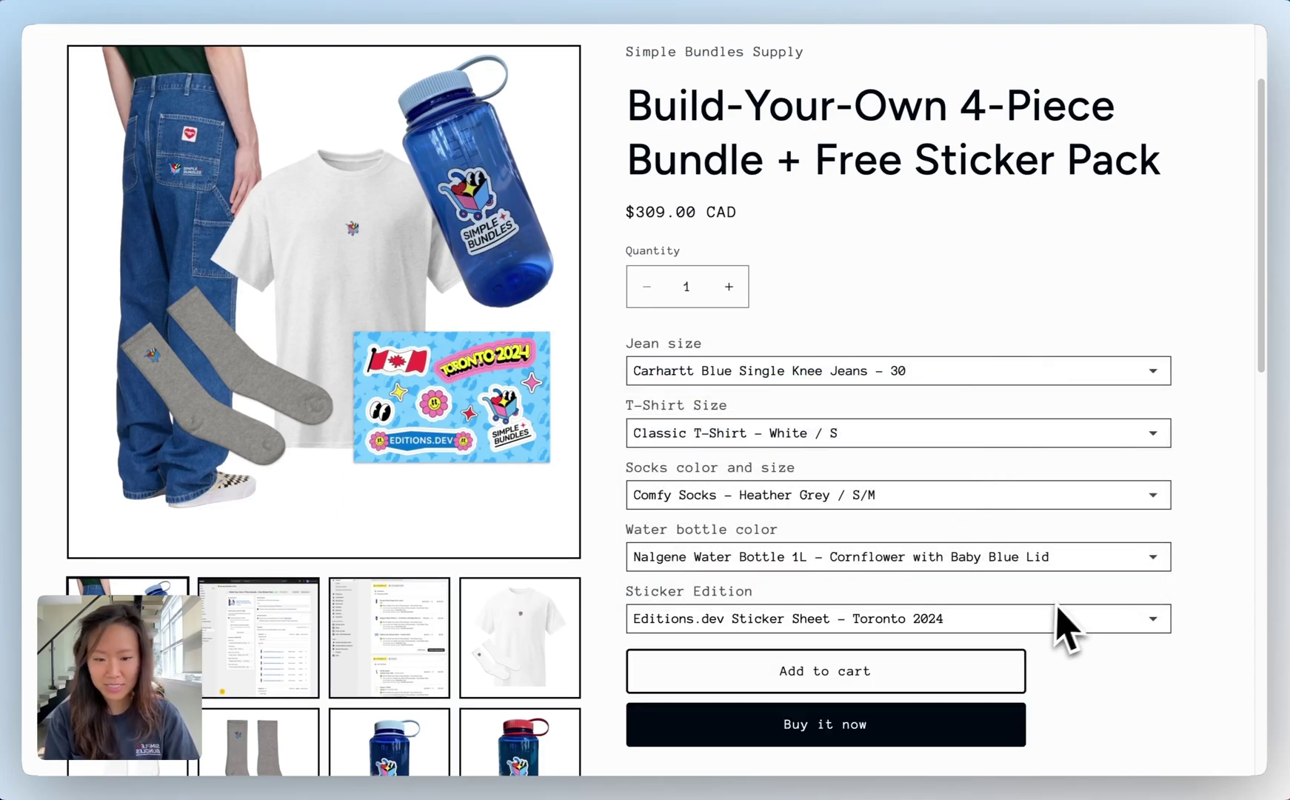
Go from the cart to checkout and review the five bundle items totalling CA$330.05.
scroll(978, 534, down, 2)
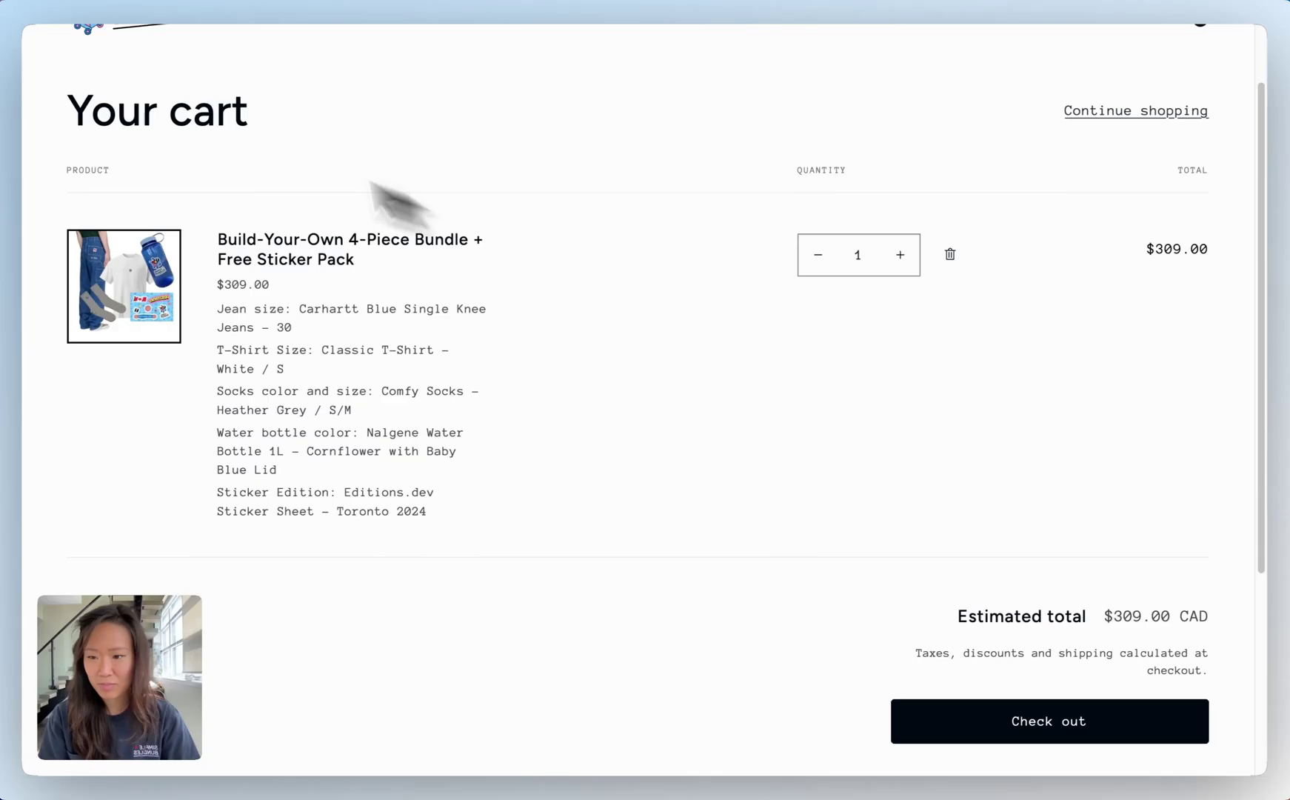
scroll(437, 547, down, 1)
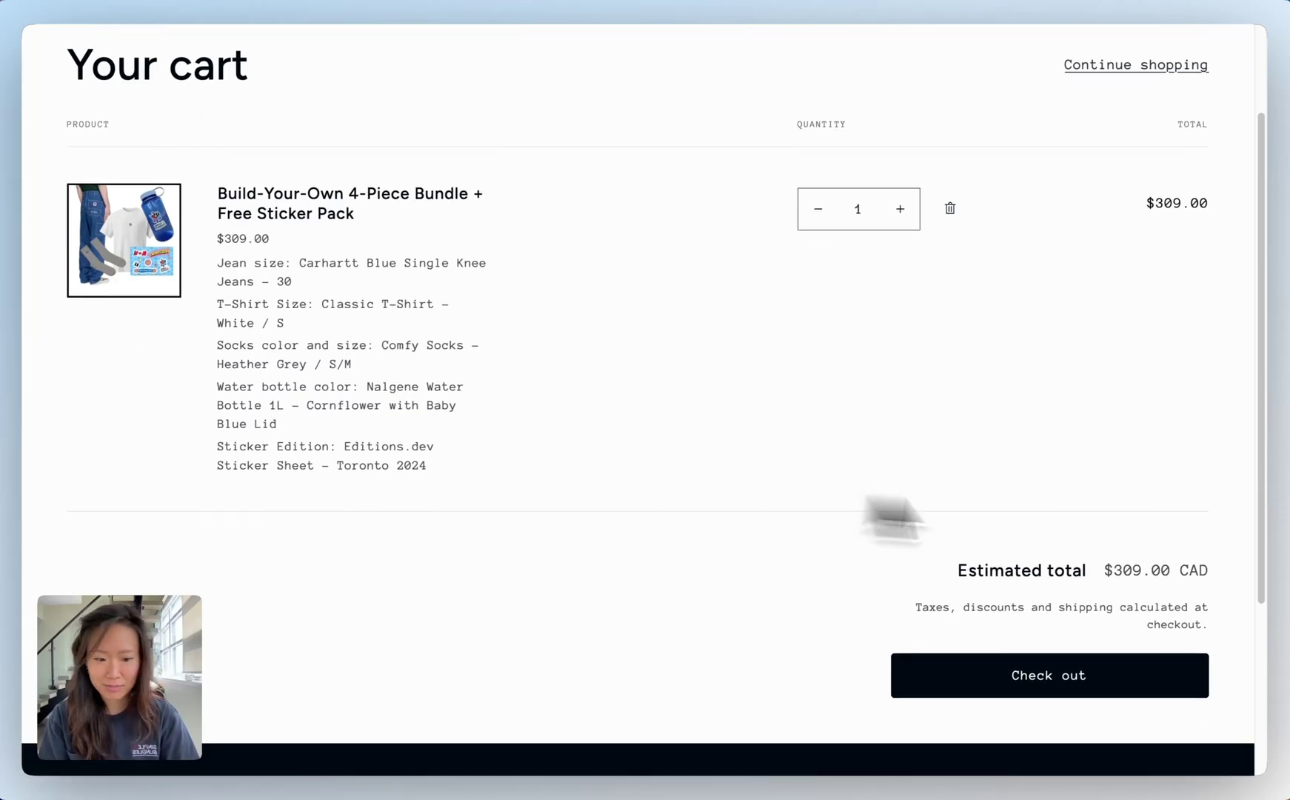
click(1046, 674)
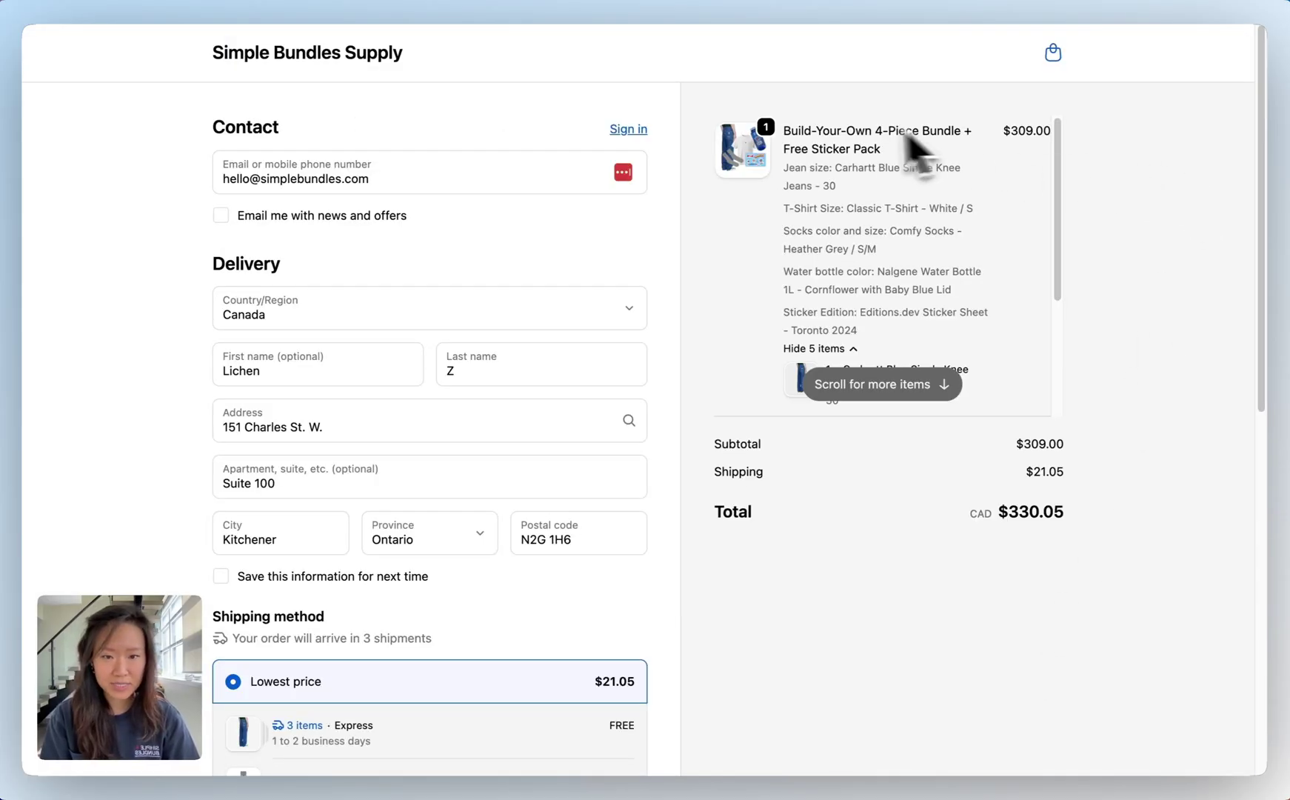
scroll(881, 284, down, 5)
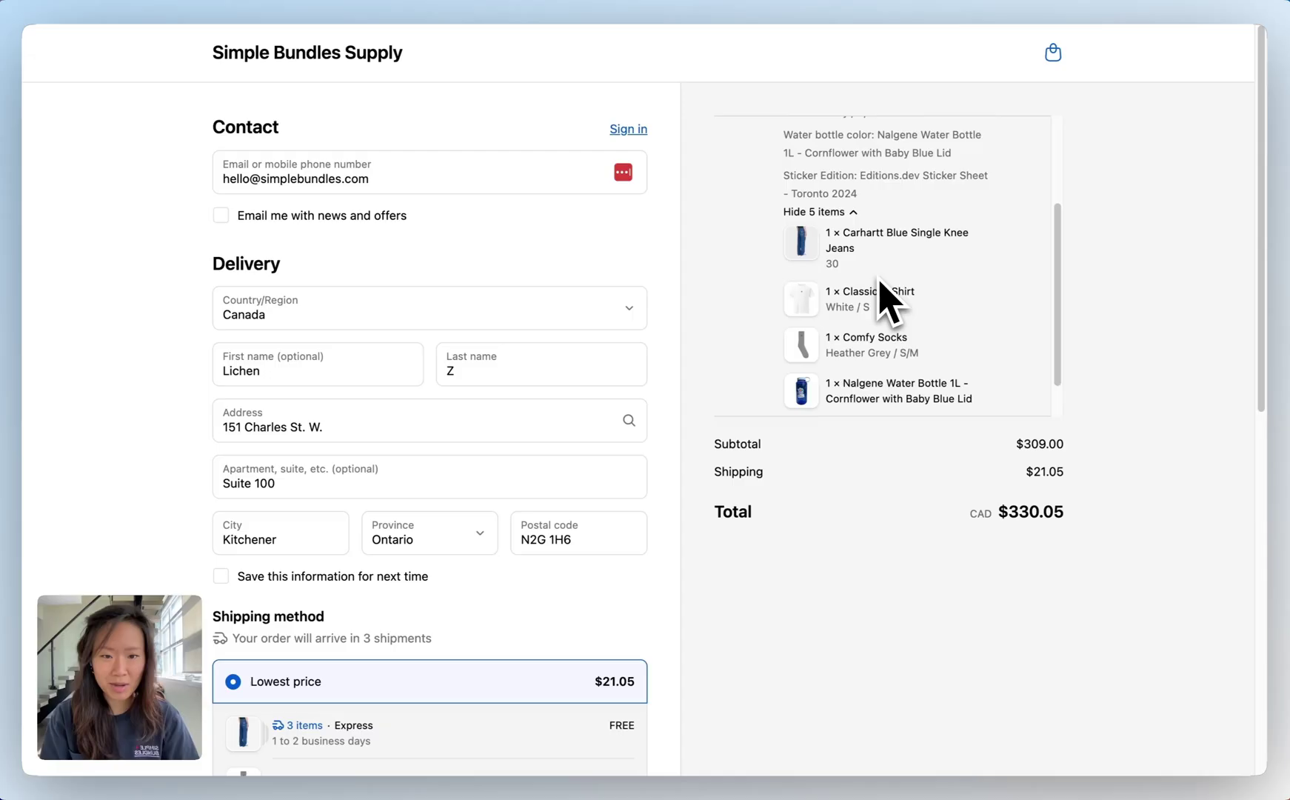
scroll(1111, 326, down, 3)
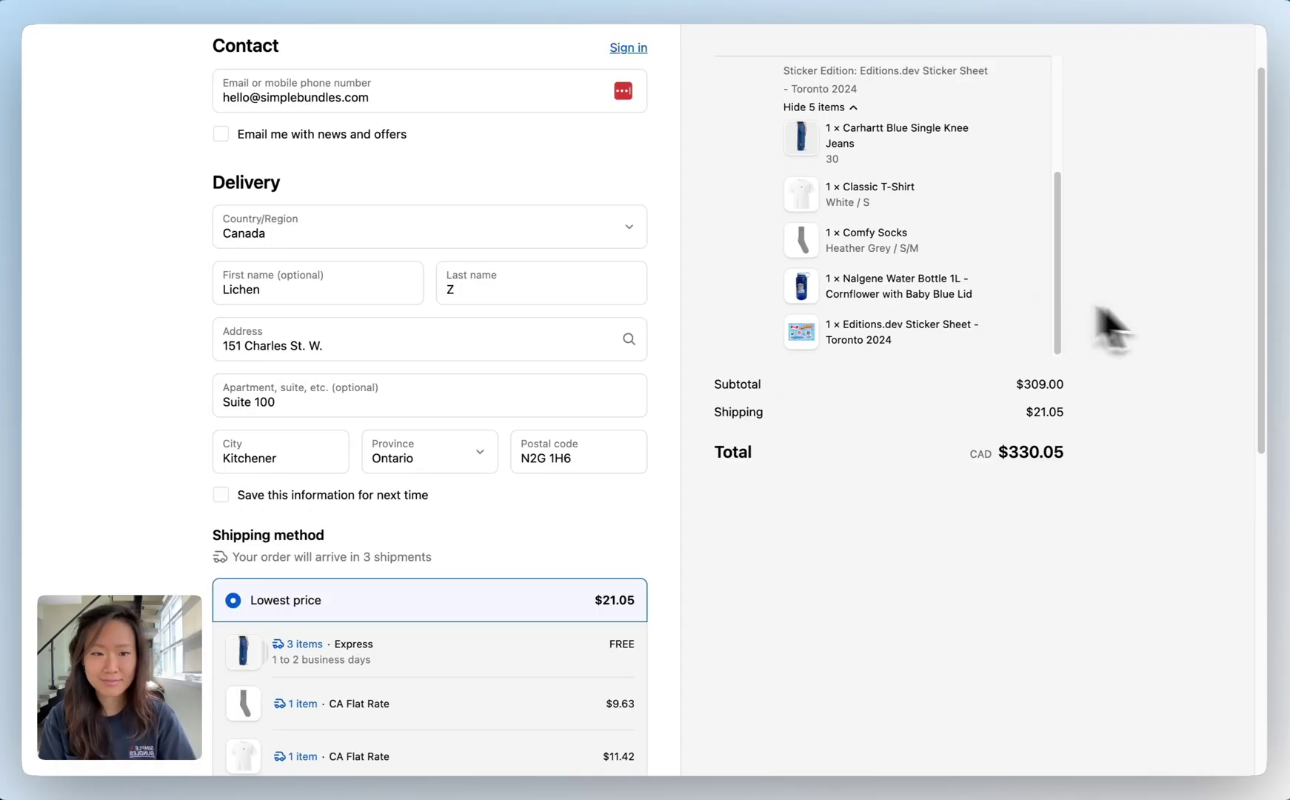
scroll(1185, 326, down, 10)
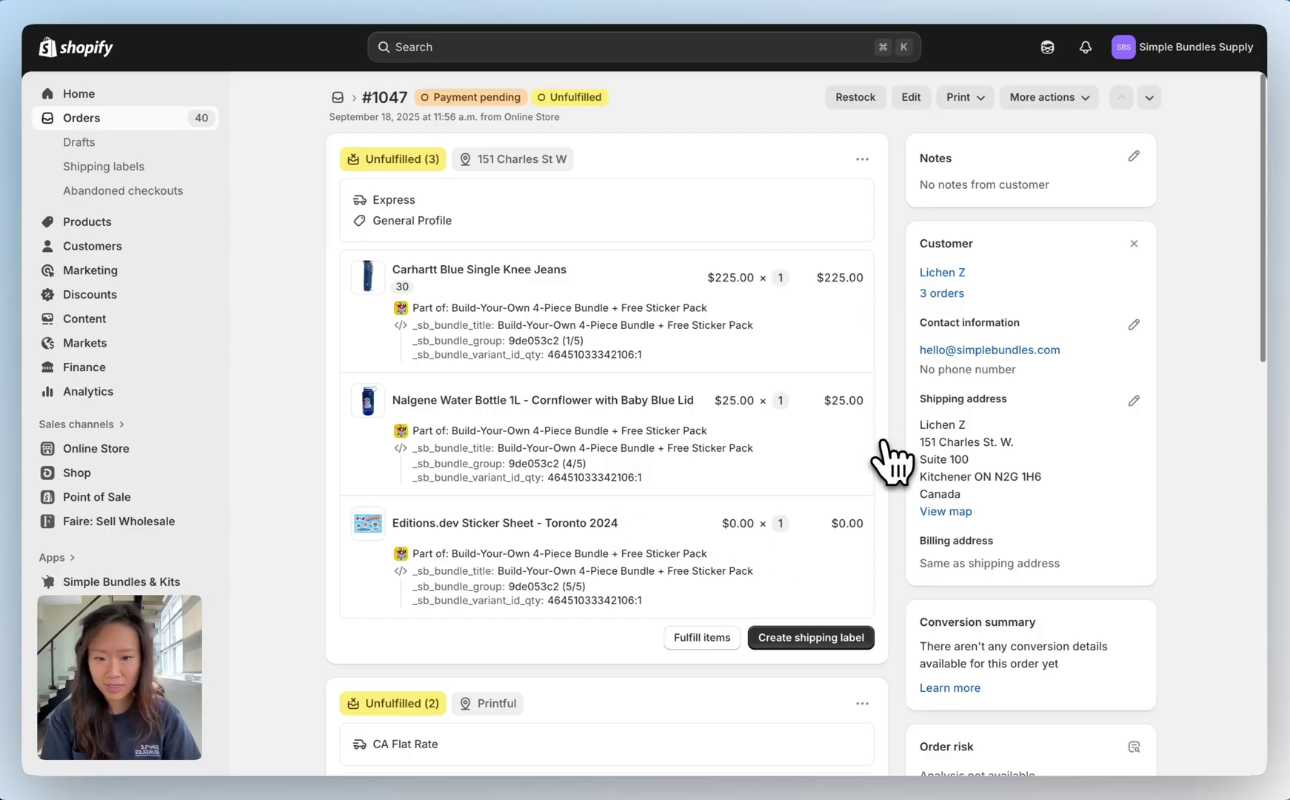
scroll(892, 463, down, 1)
scroll(893, 463, down, 10)
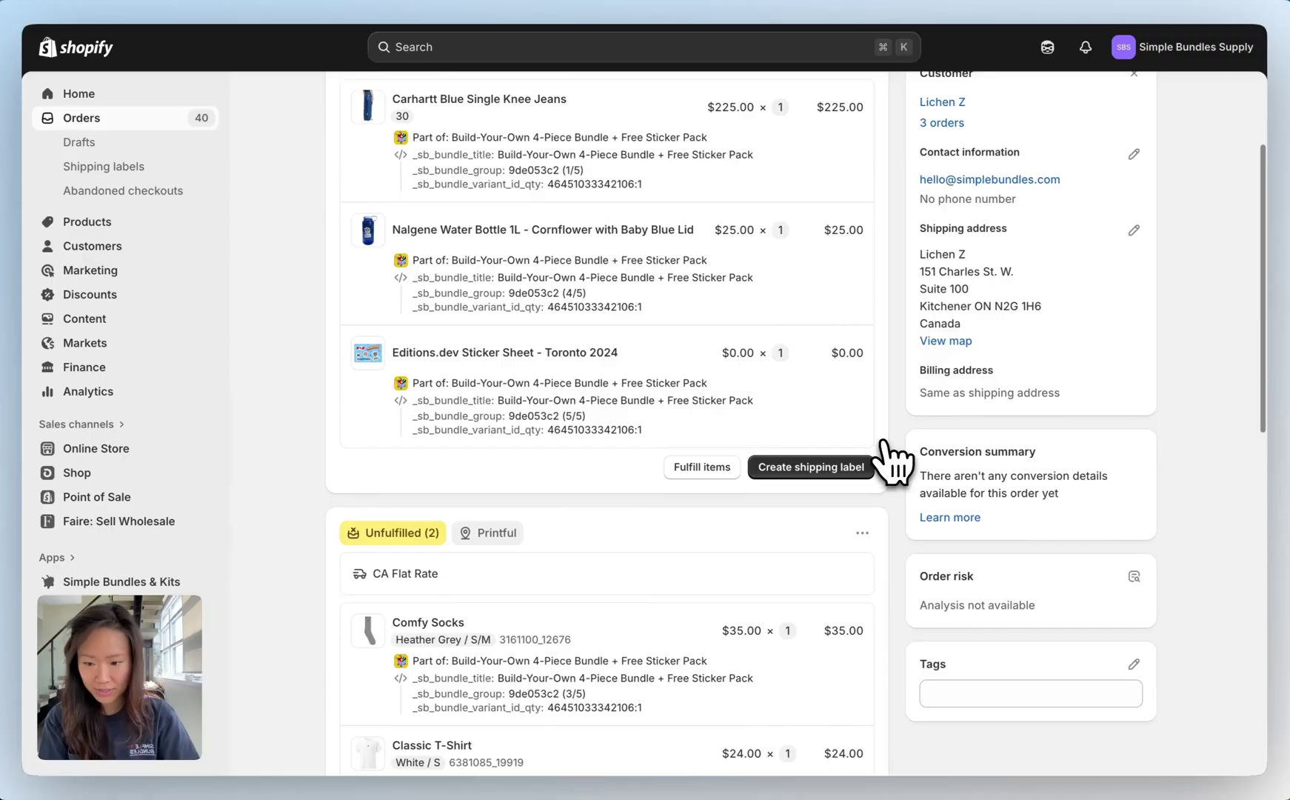
scroll(815, 259, up, 6)
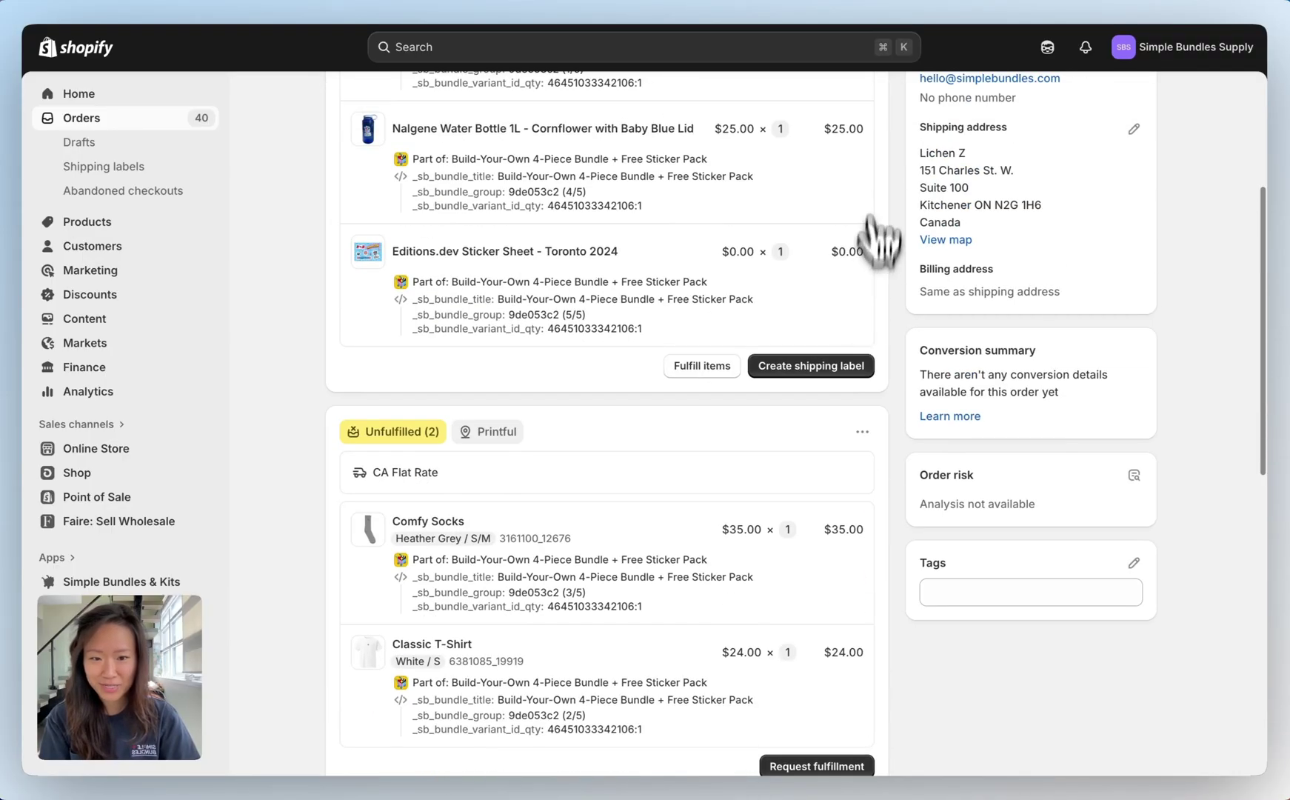
scroll(935, 459, down, 6)
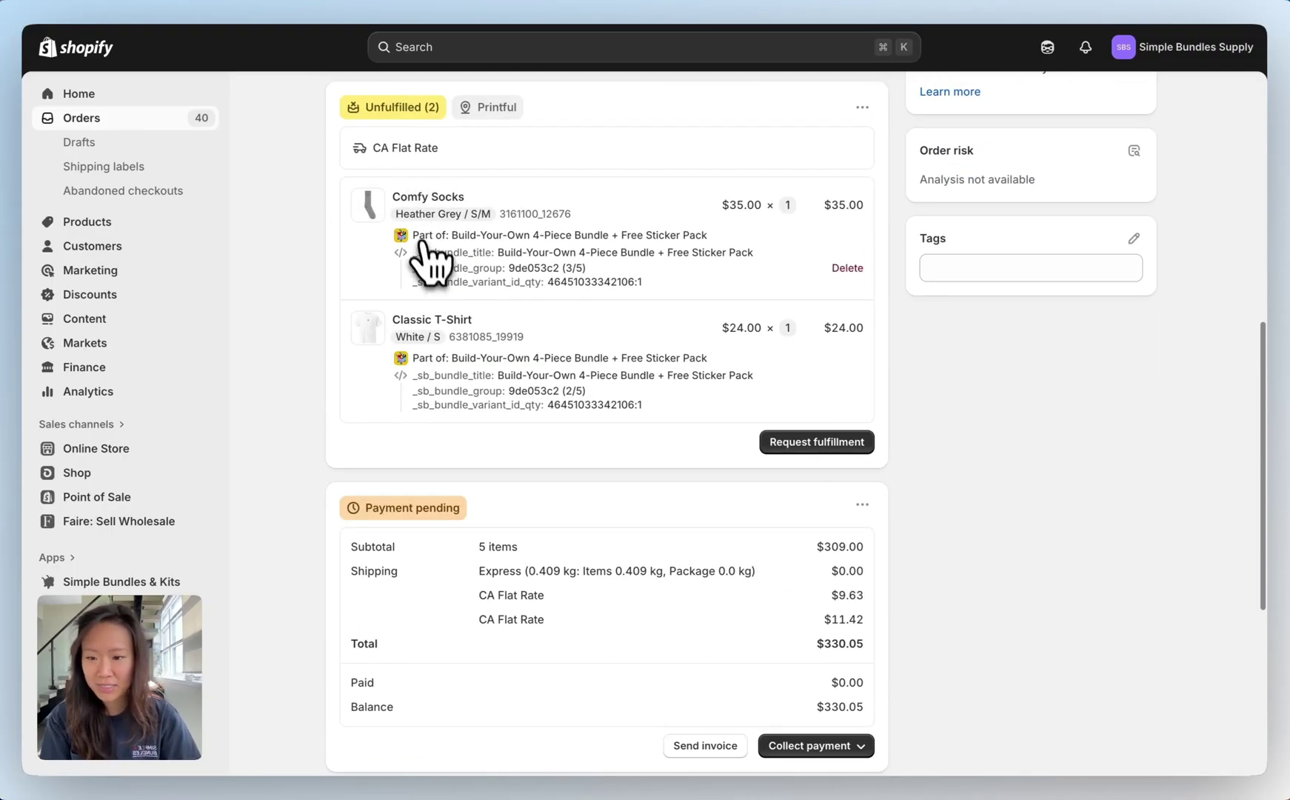
scroll(406, 317, up, 3)
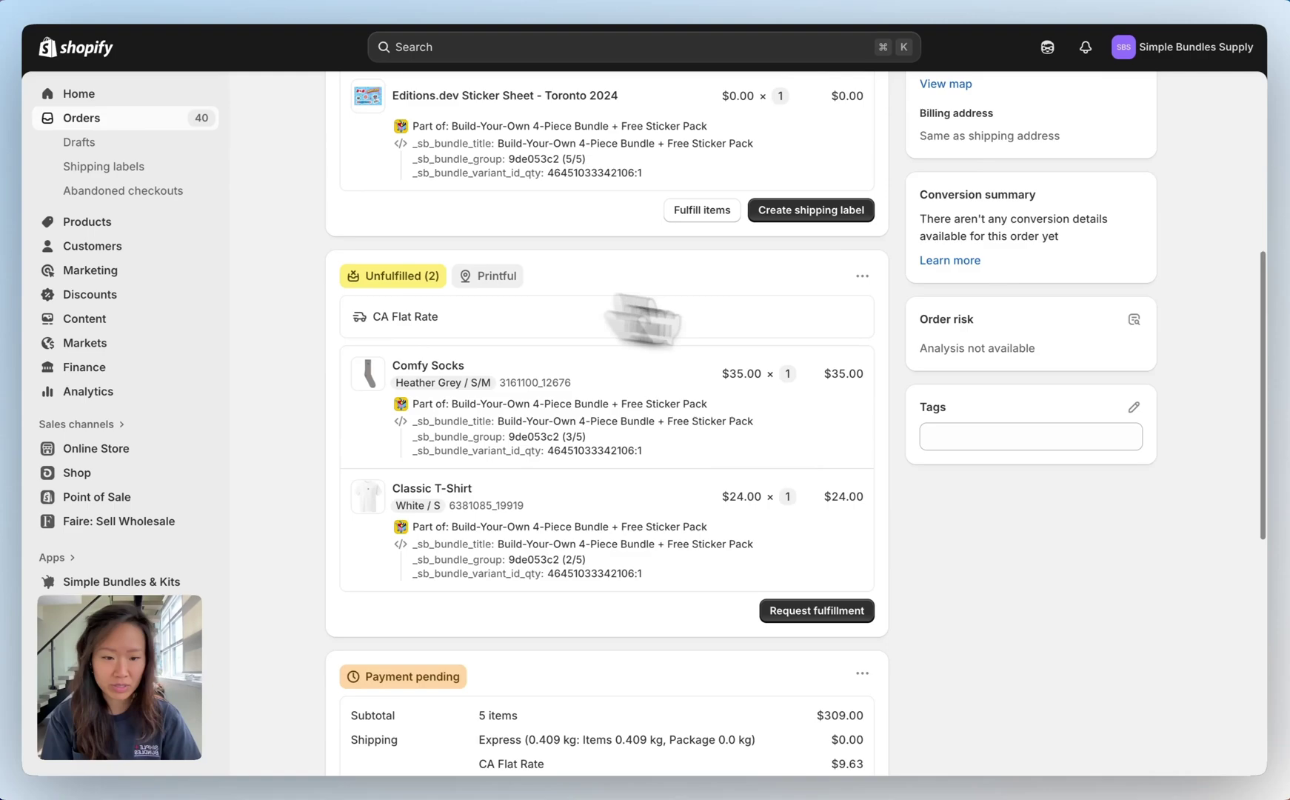
scroll(1089, 496, up, 8)
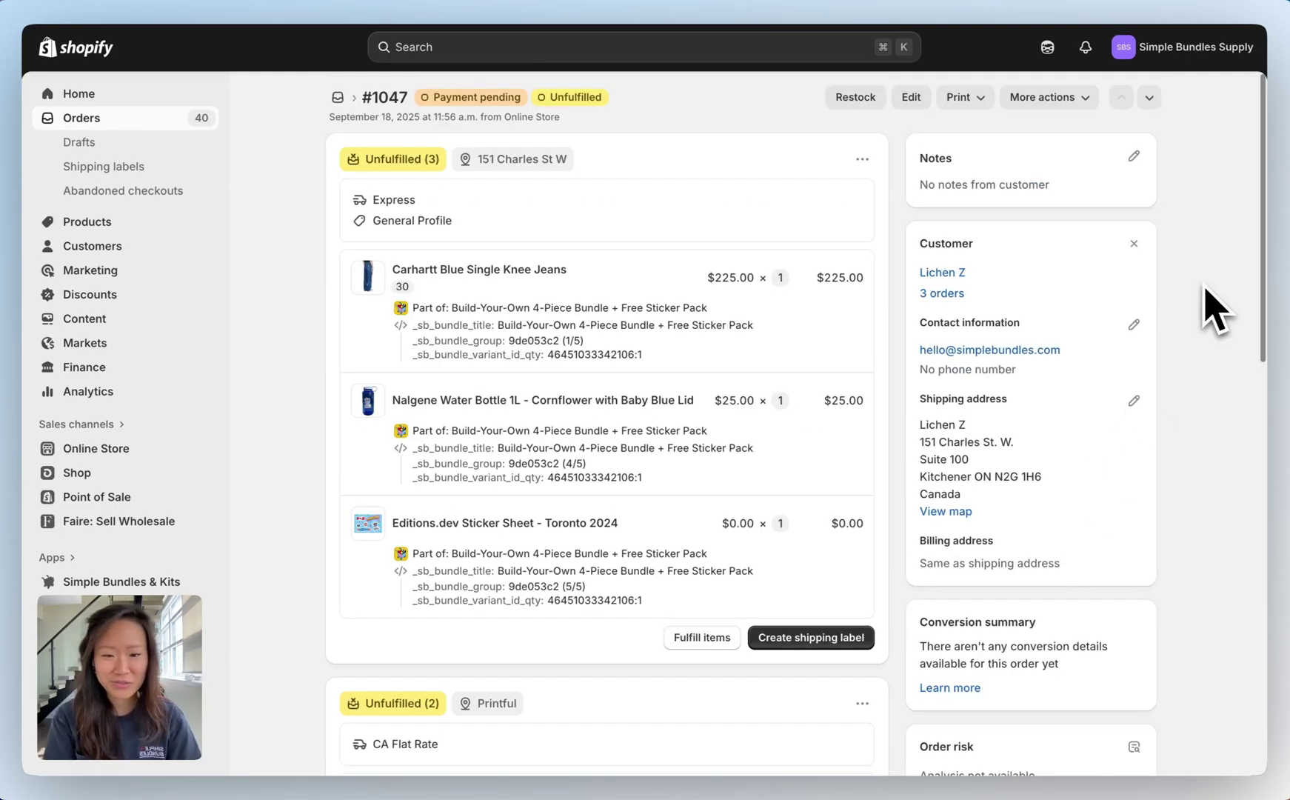